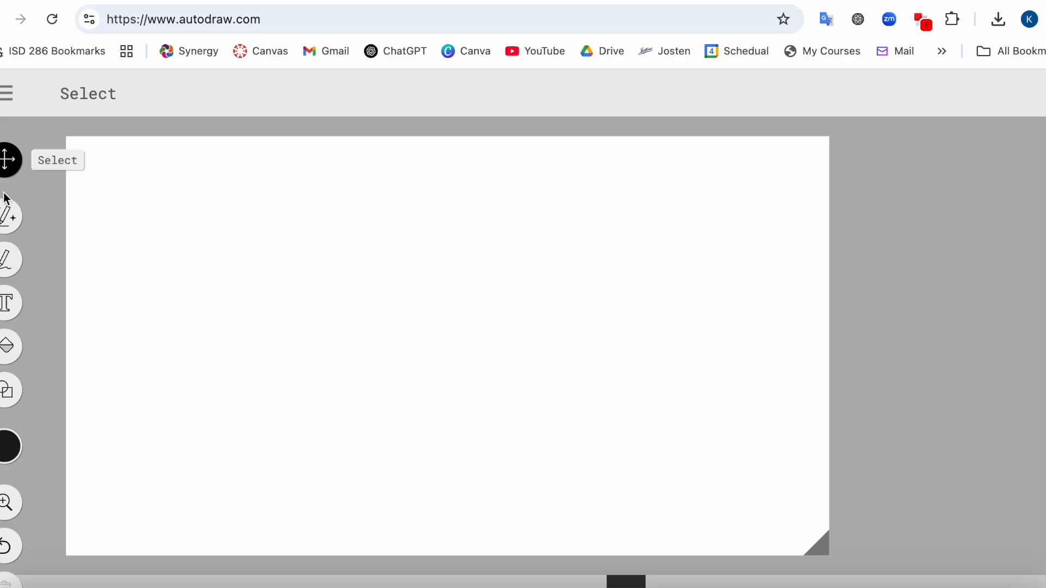
# Step: Try starting over with a square page and a portrait page
pyautogui.click(8, 215)
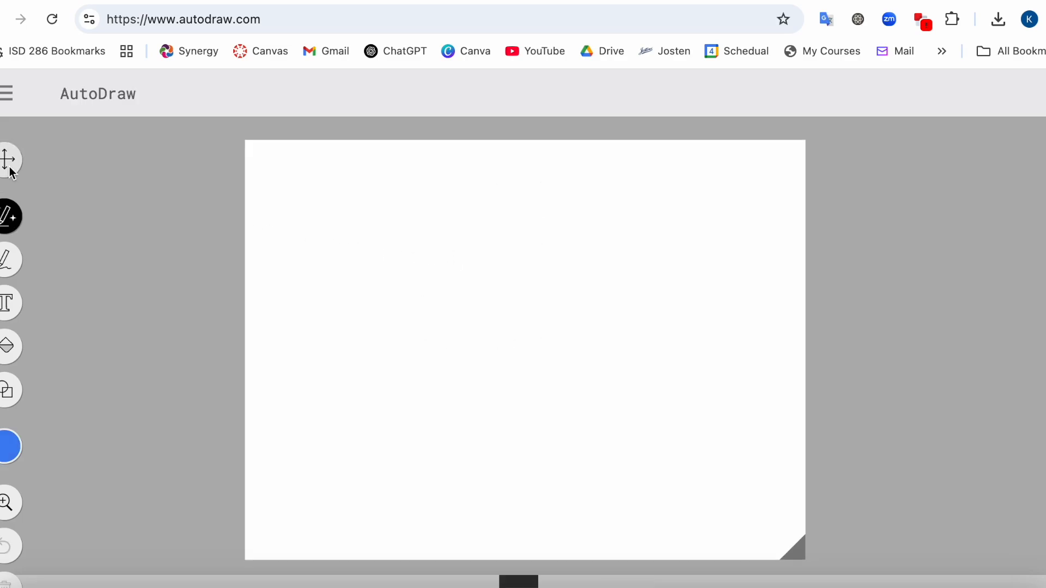
pyautogui.click(2, 97)
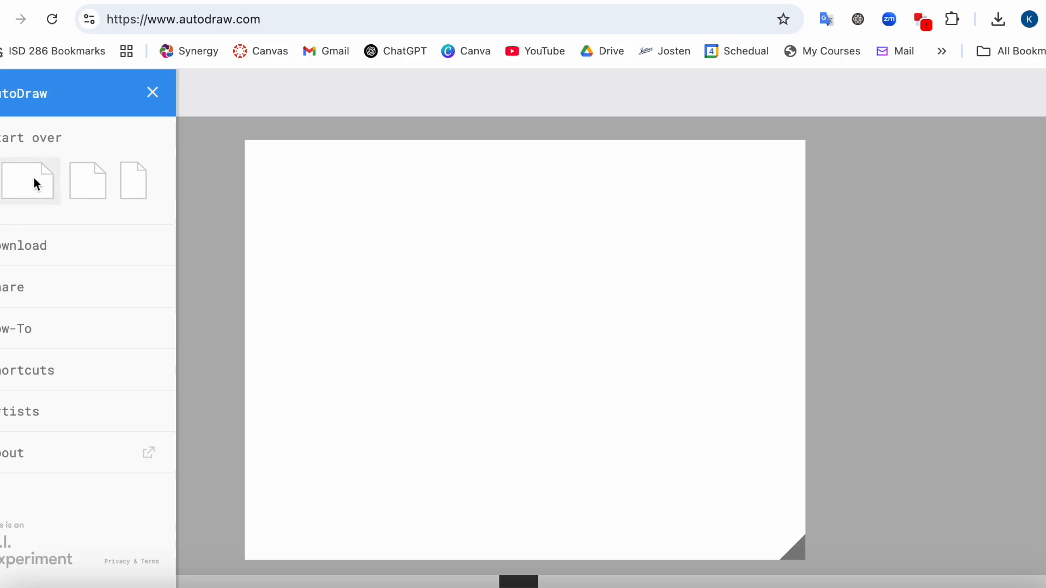
pyautogui.click(91, 183)
pyautogui.click(6, 94)
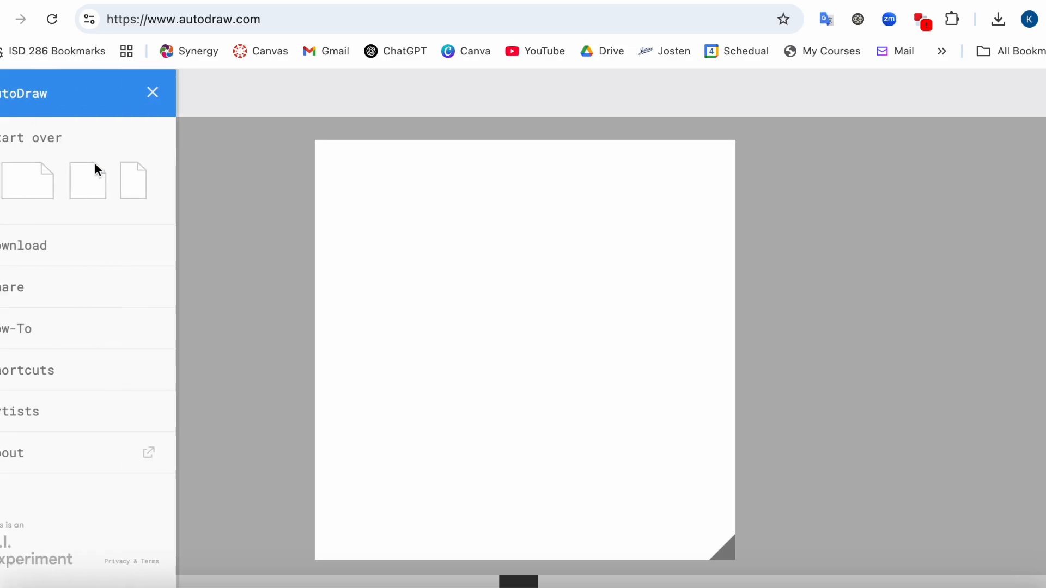
pyautogui.click(125, 182)
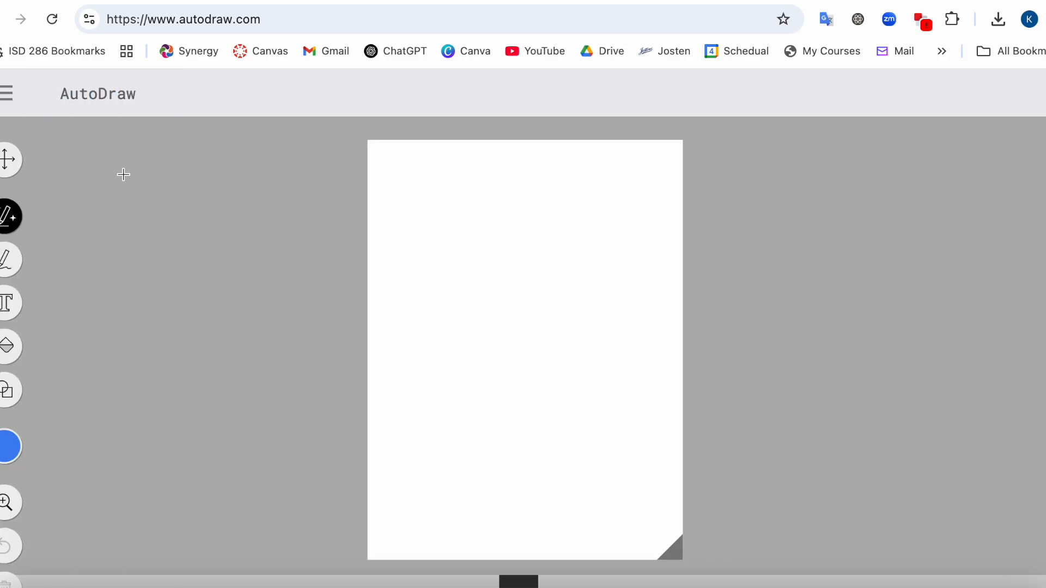
# Step: Start over with a blank landscape page
pyautogui.click(13, 95)
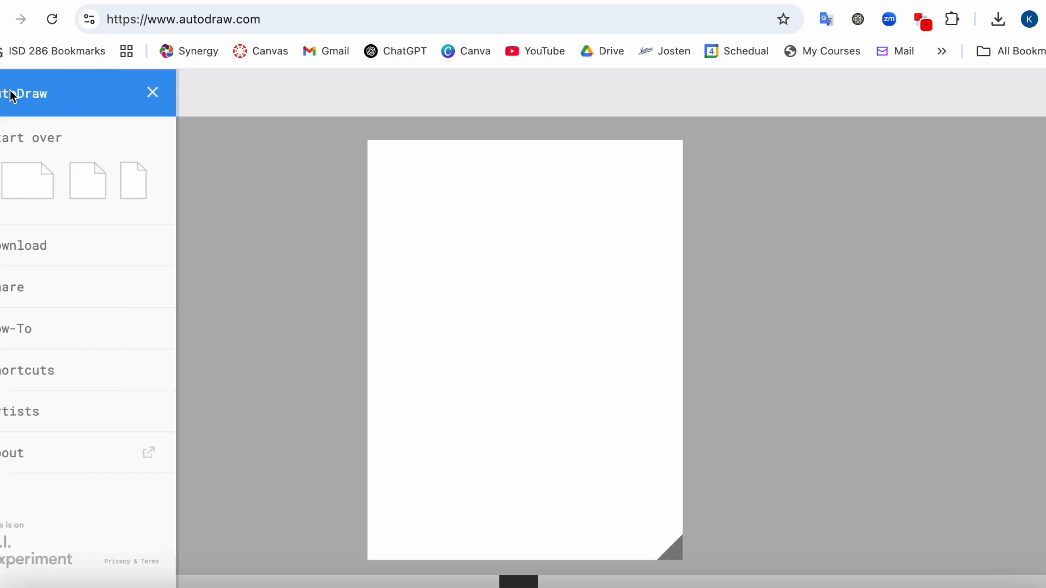
pyautogui.click(21, 181)
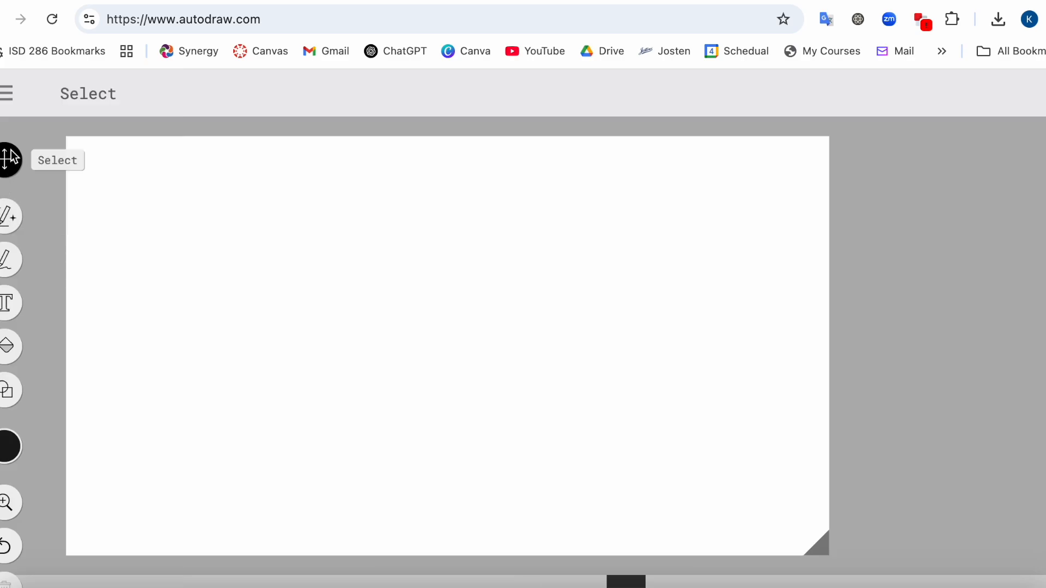
# Step: Sketch a round face with eyes and a mouth using AutoDraw, and replace it with the suggested closed-eye smile
pyautogui.click(4, 219)
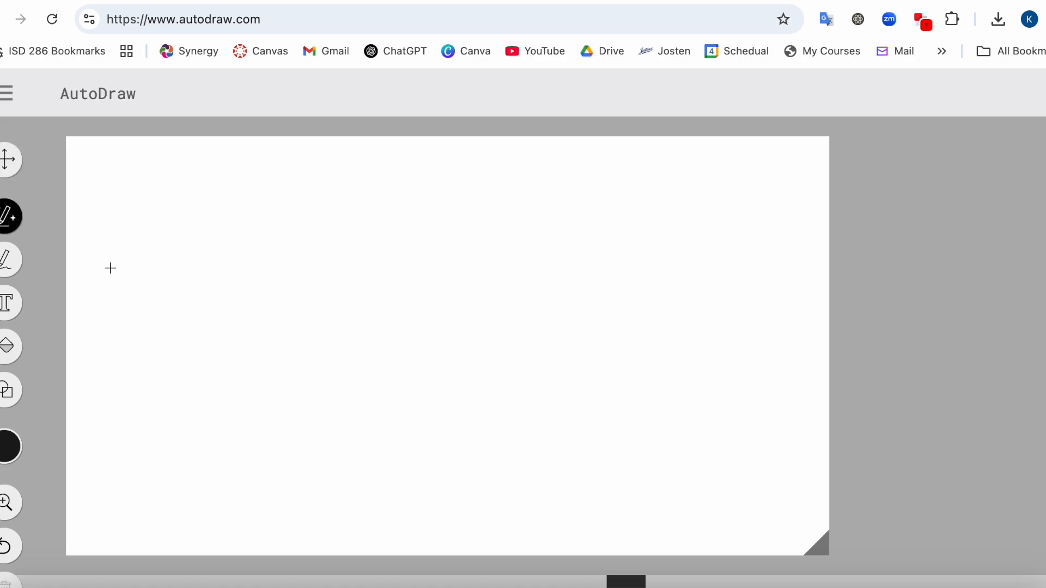
pyautogui.moveTo(205, 220)
pyautogui.mouseDown()
pyautogui.moveTo(143, 342)
pyautogui.moveTo(286, 368)
pyautogui.moveTo(290, 251)
pyautogui.moveTo(208, 218)
pyautogui.mouseUp()
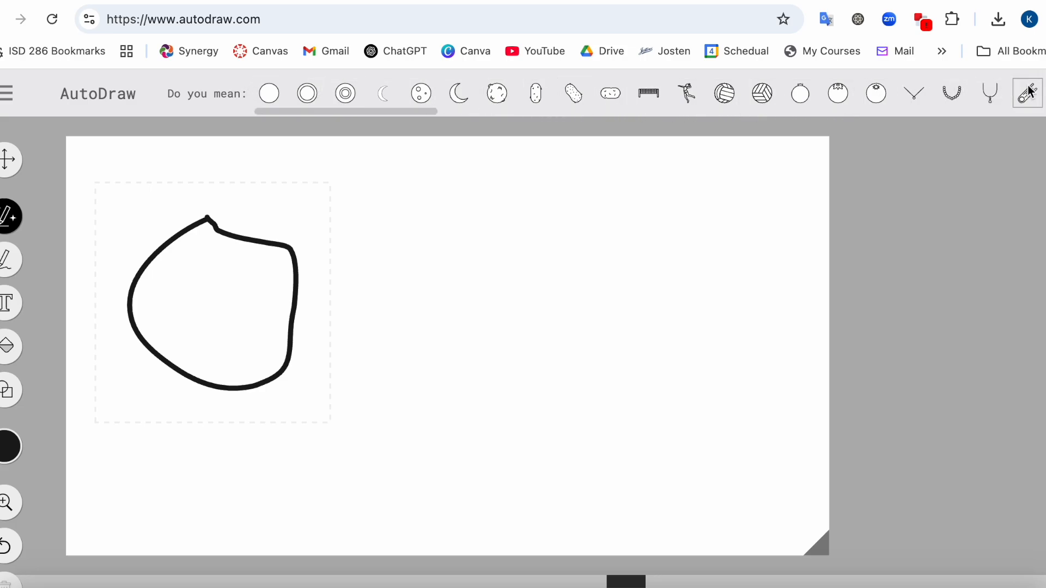
pyautogui.moveTo(175, 267)
pyautogui.mouseDown()
pyautogui.moveTo(173, 284)
pyautogui.moveTo(192, 281)
pyautogui.moveTo(183, 272)
pyautogui.moveTo(236, 294)
pyautogui.moveTo(259, 284)
pyautogui.moveTo(240, 274)
pyautogui.mouseUp()
pyautogui.moveTo(174, 318)
pyautogui.mouseDown()
pyautogui.moveTo(238, 348)
pyautogui.moveTo(251, 332)
pyautogui.mouseUp()
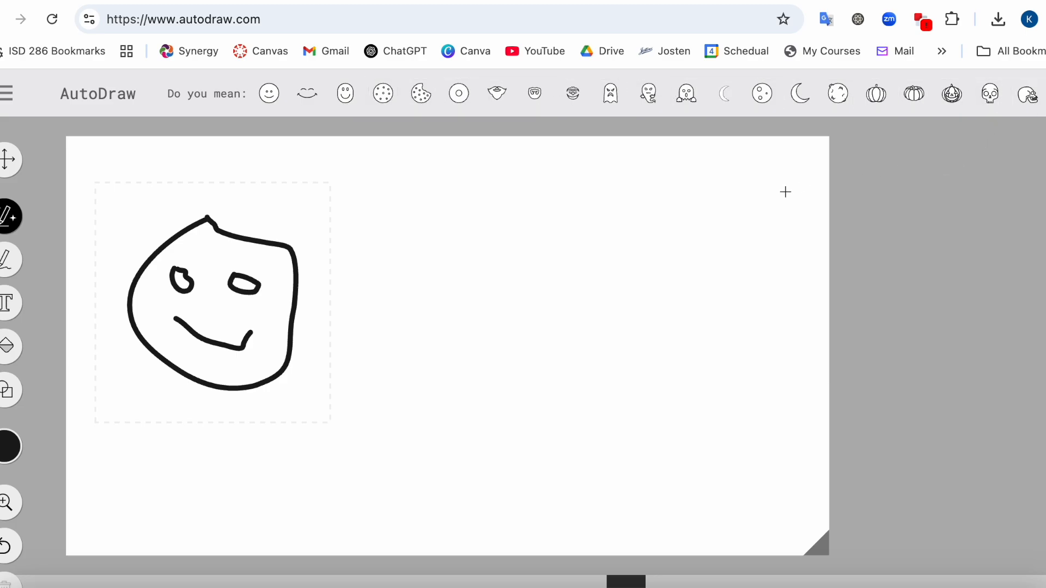
pyautogui.click(307, 93)
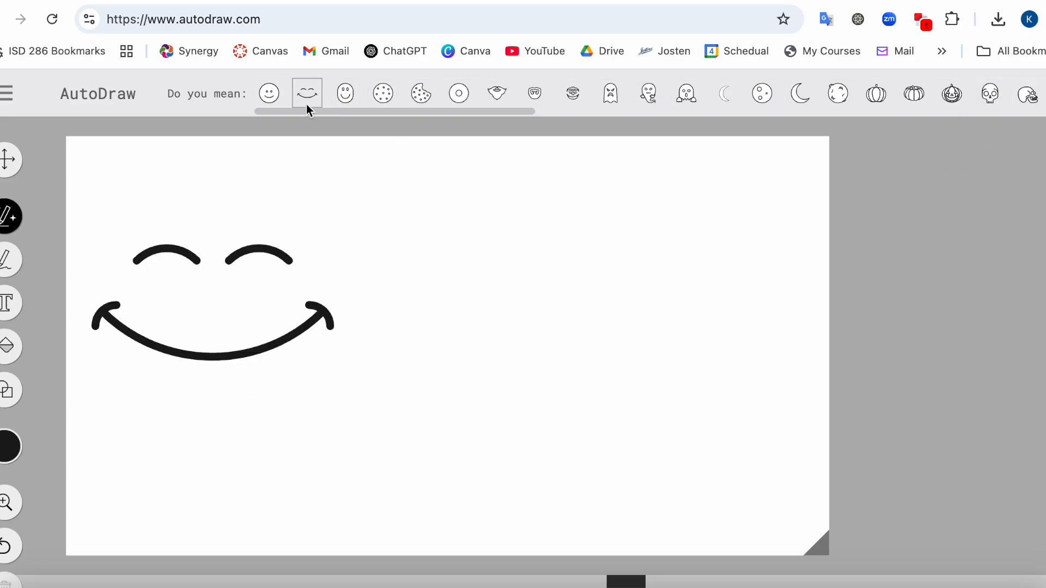
# Step: Move the smile drawing toward the upper middle of the canvas and recolor it purple
pyautogui.click(8, 159)
pyautogui.moveTo(154, 247); pyautogui.dragTo(297, 221)
pyautogui.click(140, 288)
pyautogui.click(301, 315)
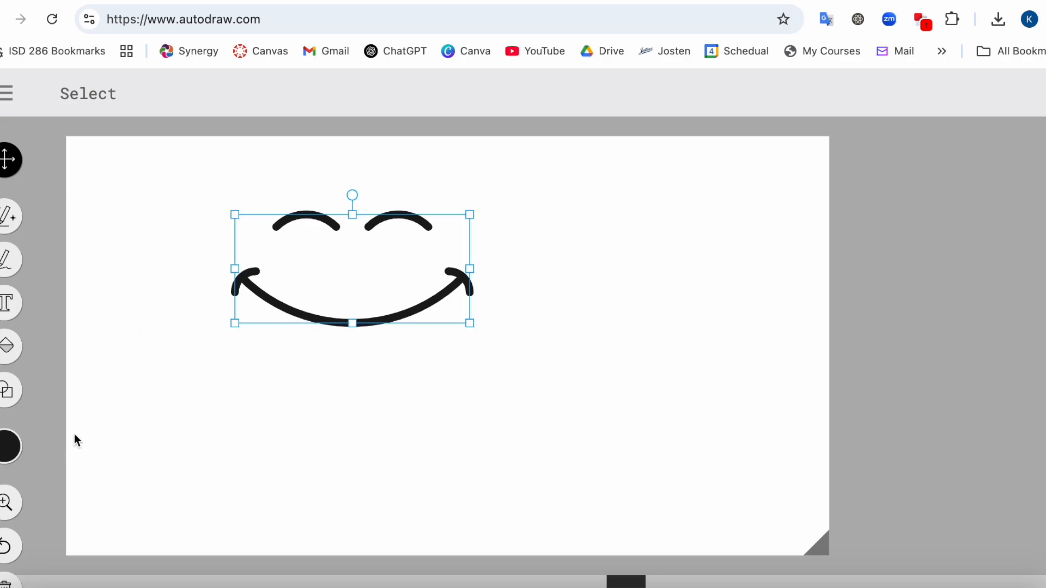
pyautogui.click(8, 446)
pyautogui.click(171, 447)
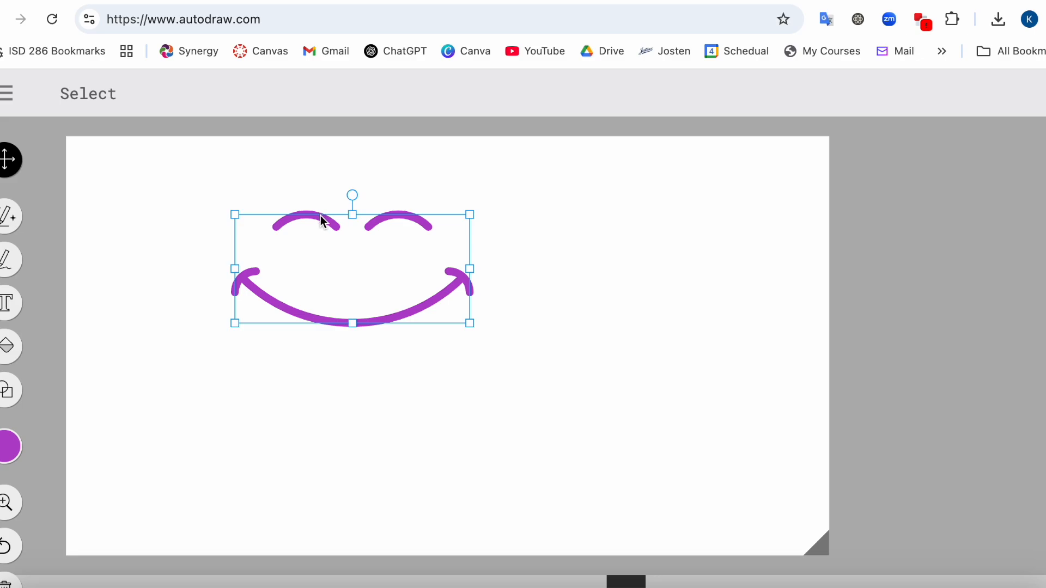
# Step: Shrink the purple smile, rotate it slightly and place it in the canvas's upper-left area
pyautogui.moveTo(320, 215); pyautogui.dragTo(265, 201)
pyautogui.moveTo(415, 309); pyautogui.dragTo(391, 299)
pyautogui.moveTo(296, 192)
pyautogui.mouseDown()
pyautogui.moveTo(350, 214)
pyautogui.moveTo(341, 350)
pyautogui.moveTo(265, 369)
pyautogui.moveTo(237, 212)
pyautogui.moveTo(298, 183)
pyautogui.mouseUp()
pyautogui.moveTo(331, 214); pyautogui.dragTo(268, 192)
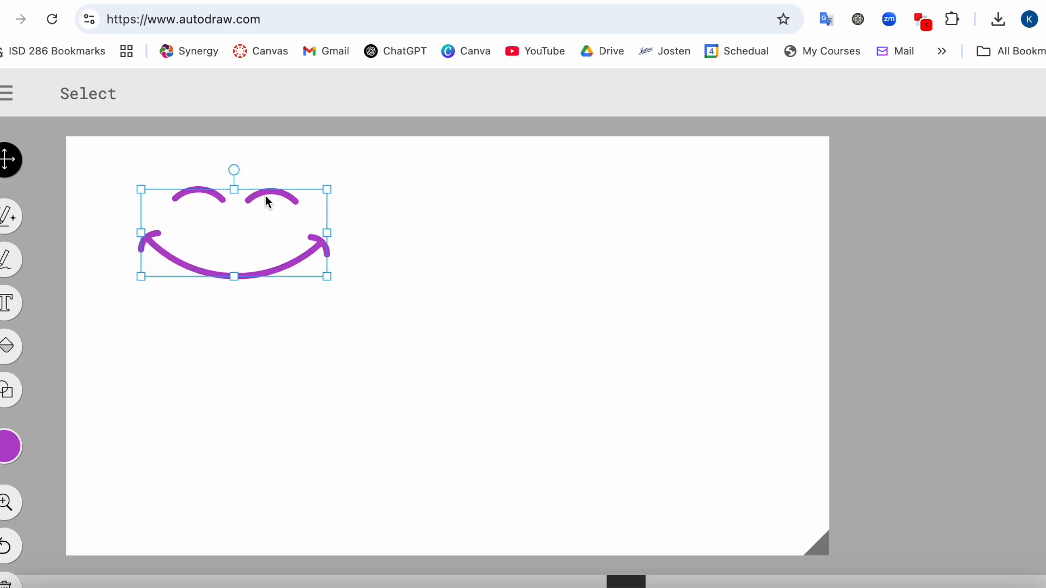
# Step: Sketch a peak with a snow line beside the smile using AutoDraw, and replace it with the suggested single snow-capped mountain
pyautogui.click(9, 216)
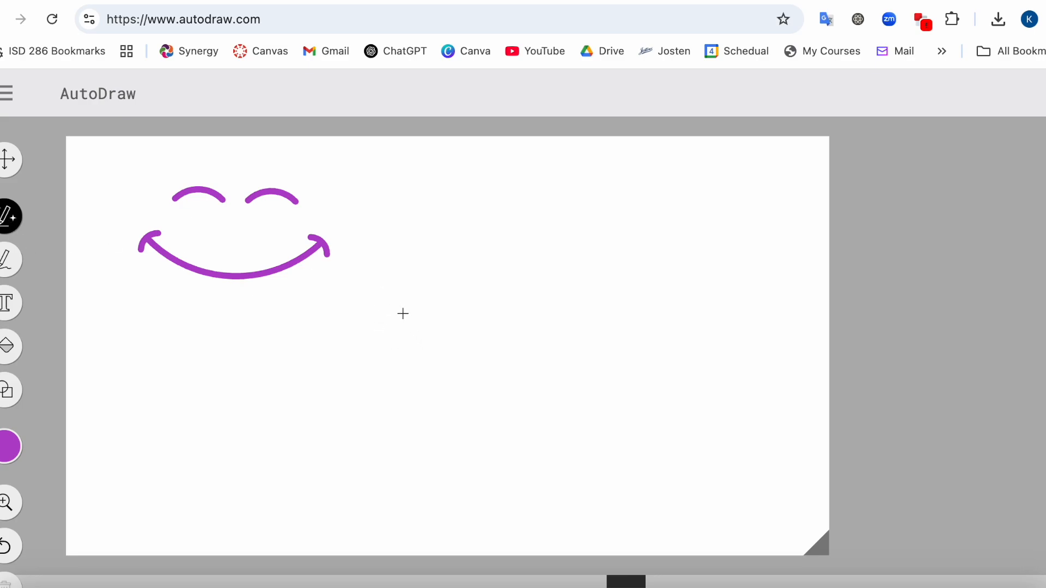
pyautogui.moveTo(407, 311)
pyautogui.mouseDown()
pyautogui.moveTo(445, 202)
pyautogui.moveTo(473, 166)
pyautogui.moveTo(480, 219)
pyautogui.moveTo(535, 307)
pyautogui.mouseUp()
pyautogui.moveTo(436, 229)
pyautogui.mouseDown()
pyautogui.moveTo(464, 232)
pyautogui.moveTo(489, 216)
pyautogui.mouseUp()
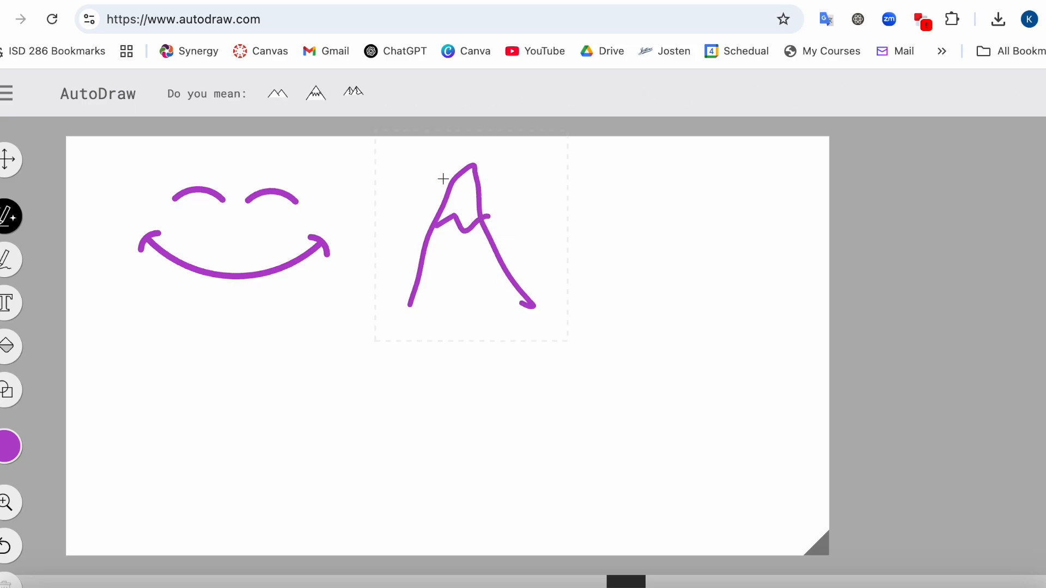
pyautogui.click(313, 96)
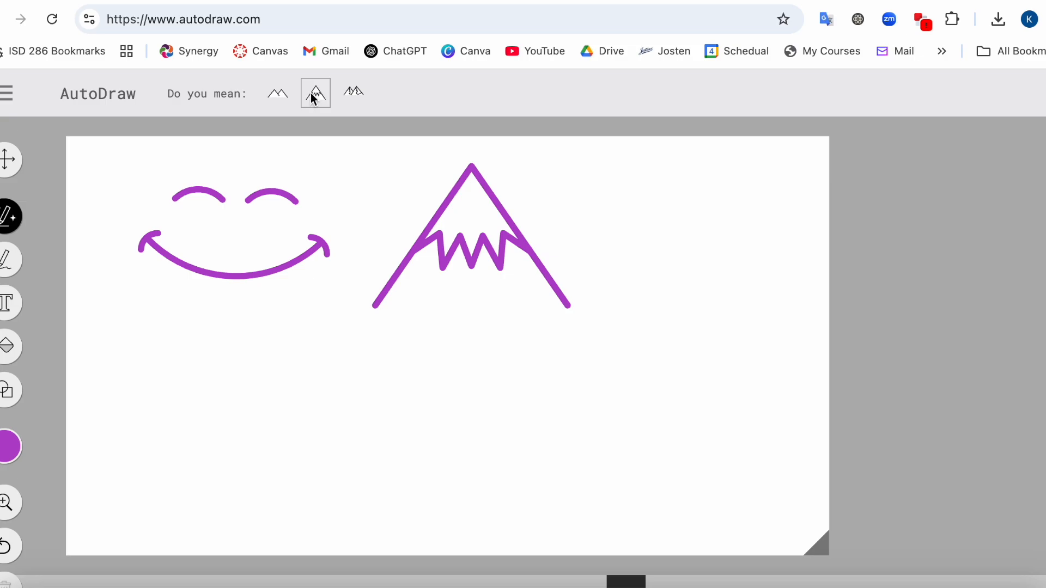
# Step: Draw a yellow freehand sun with five rays behind the mountain's right slope
pyautogui.click(8, 267)
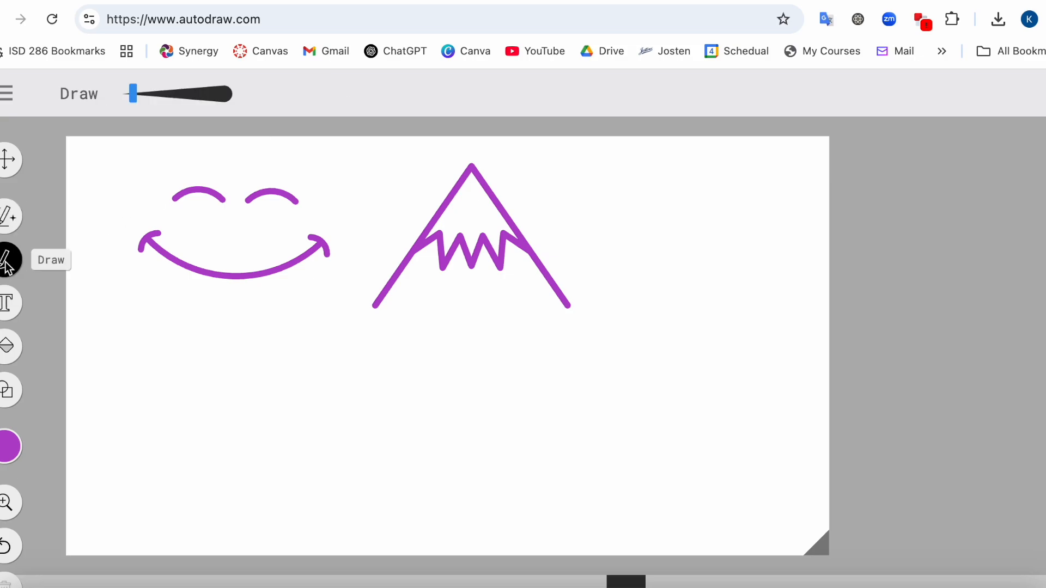
pyautogui.click(9, 447)
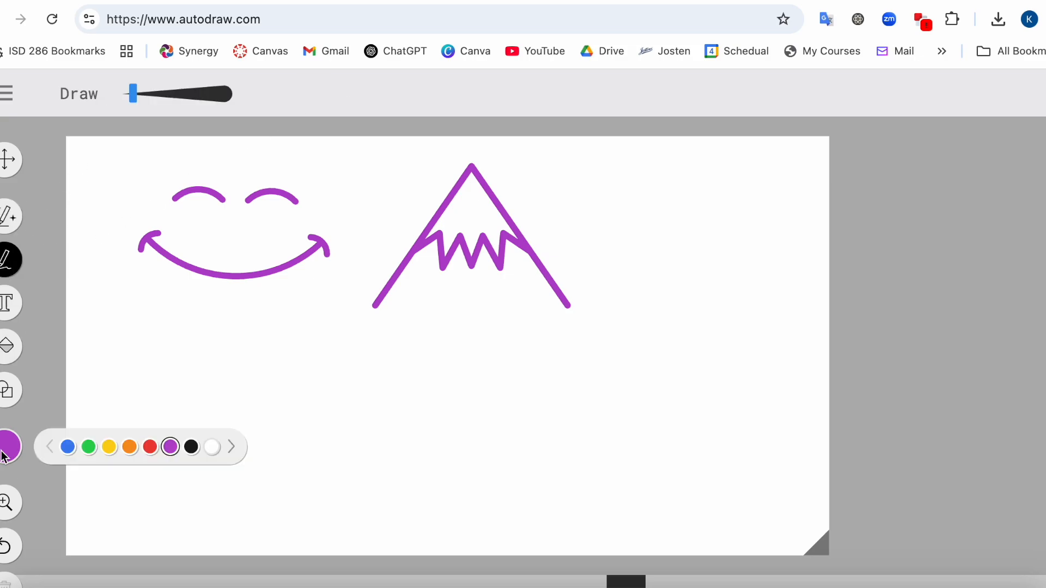
pyautogui.click(109, 447)
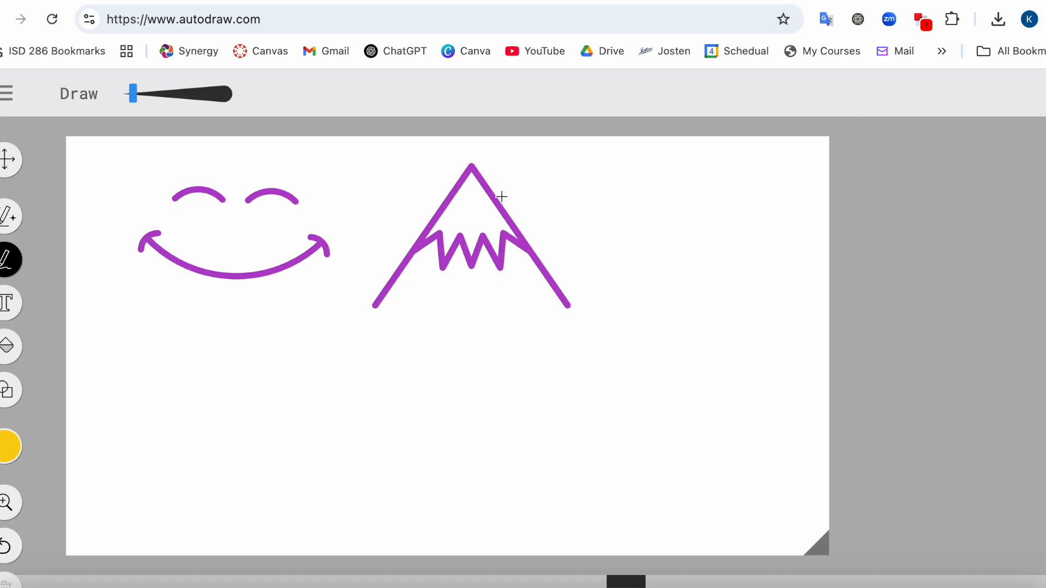
pyautogui.moveTo(497, 198)
pyautogui.mouseDown()
pyautogui.moveTo(546, 180)
pyautogui.moveTo(574, 203)
pyautogui.moveTo(558, 240)
pyautogui.moveTo(534, 248)
pyautogui.mouseUp()
pyautogui.moveTo(513, 175); pyautogui.dragTo(504, 141)
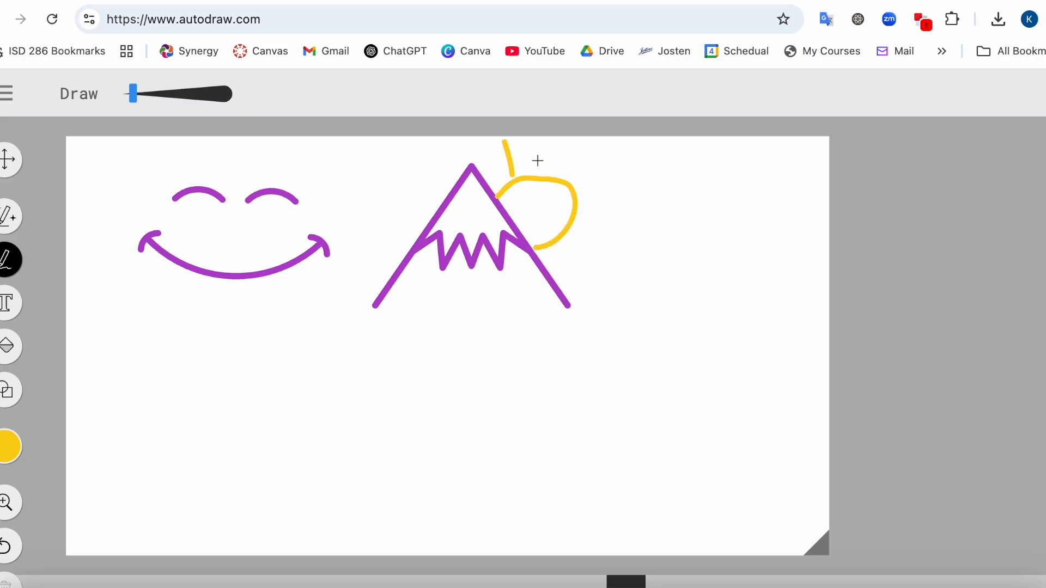
pyautogui.moveTo(542, 172); pyautogui.dragTo(551, 141)
pyautogui.moveTo(570, 182); pyautogui.dragTo(600, 162)
pyautogui.moveTo(590, 208); pyautogui.dragTo(612, 207)
pyautogui.moveTo(569, 237); pyautogui.dragTo(584, 251)
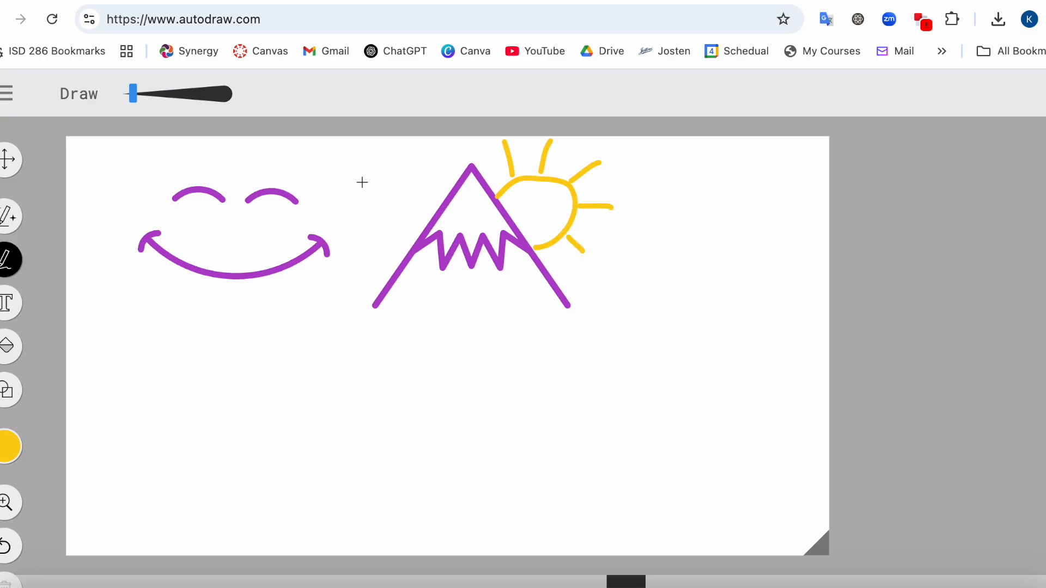
# Step: Draw a very thick yellow blob below the smile and, with a thinner brush, an open yellow ring below the mountain
pyautogui.moveTo(231, 347)
pyautogui.mouseDown()
pyautogui.moveTo(257, 357)
pyautogui.moveTo(218, 336)
pyautogui.mouseUp()
pyautogui.moveTo(189, 93); pyautogui.dragTo(155, 98)
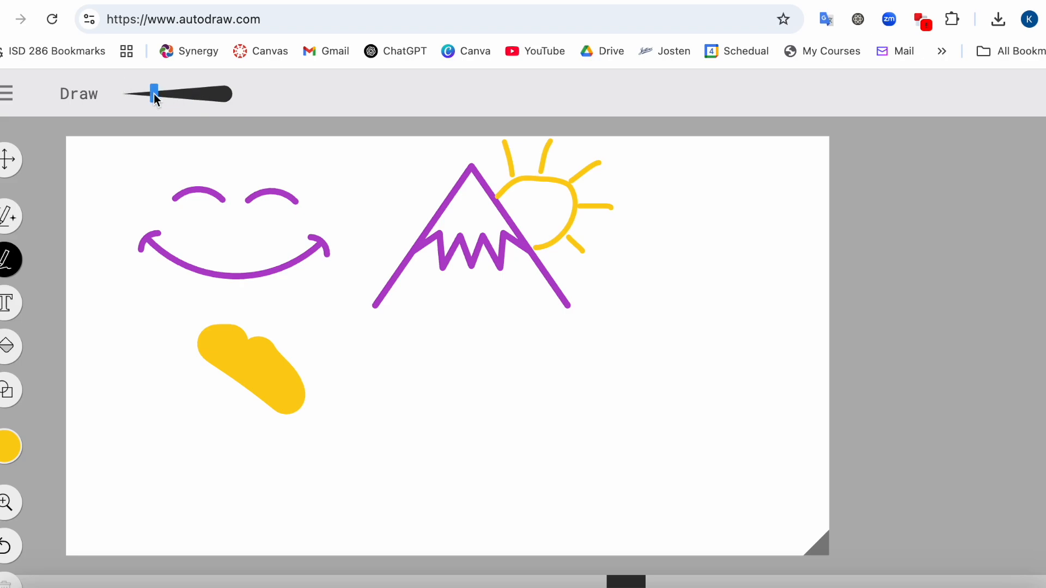
pyautogui.moveTo(439, 349)
pyautogui.mouseDown()
pyautogui.moveTo(490, 348)
pyautogui.moveTo(466, 341)
pyautogui.mouseUp()
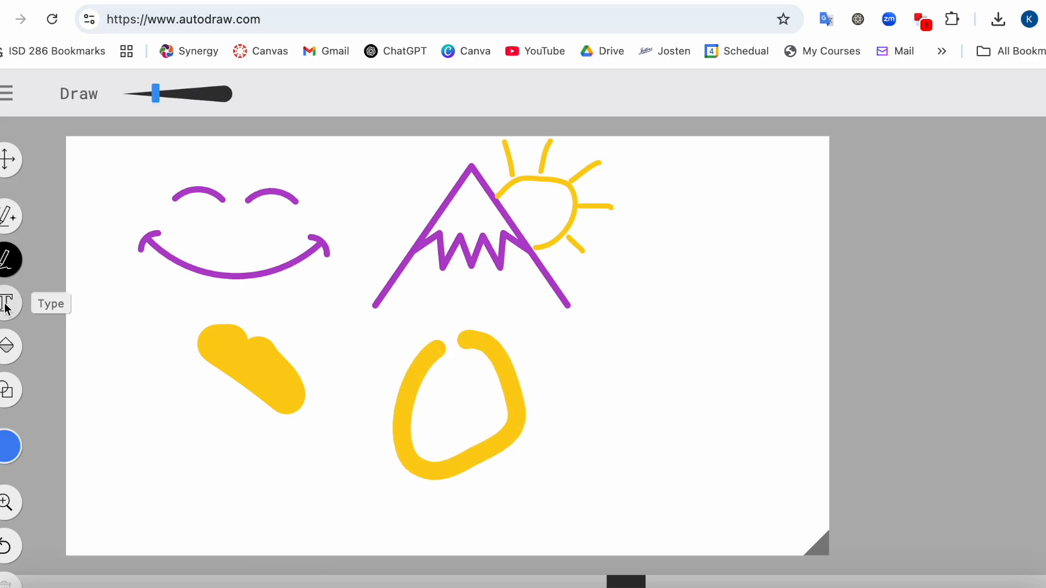
# Step: Add a text object with a title and name initial below the yellow blob
pyautogui.click(6, 305)
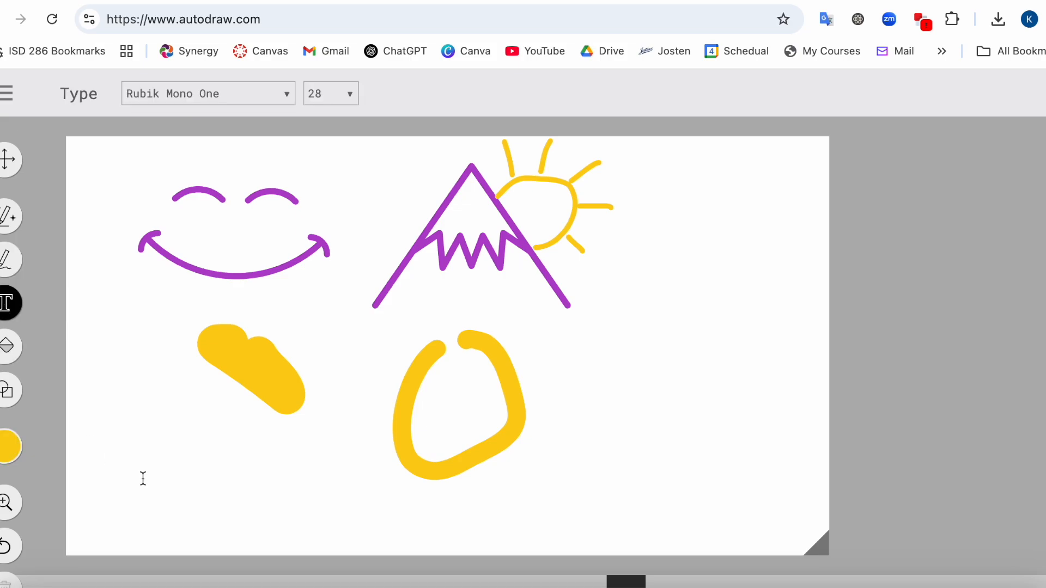
pyautogui.click(187, 478)
pyautogui.write('MS.G')
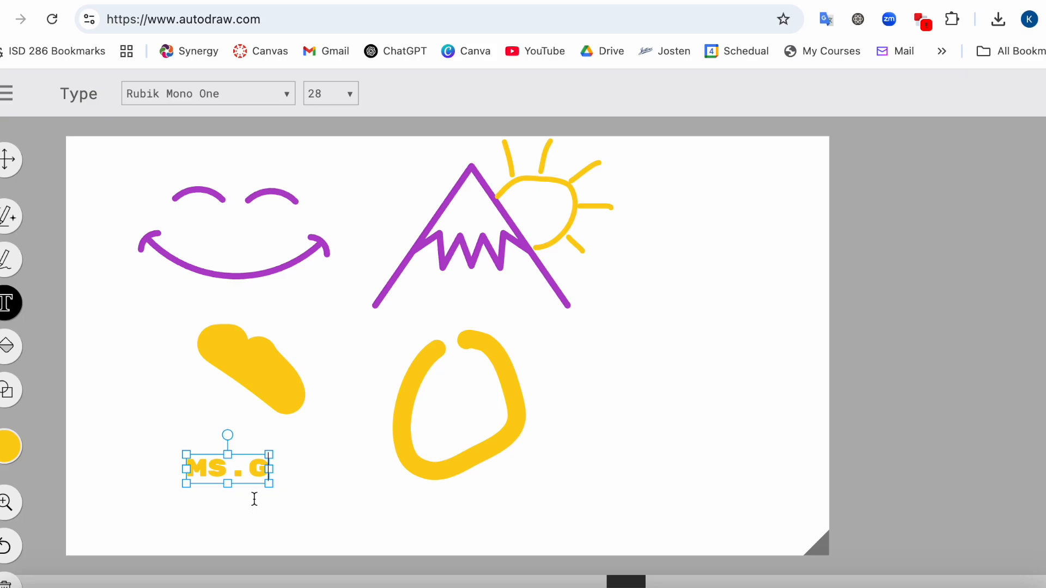
# Step: Format the name text in Pacifico at size 72 and color it purple
pyautogui.click(288, 94)
pyautogui.click(250, 211)
pyautogui.click(351, 94)
pyautogui.click(332, 185)
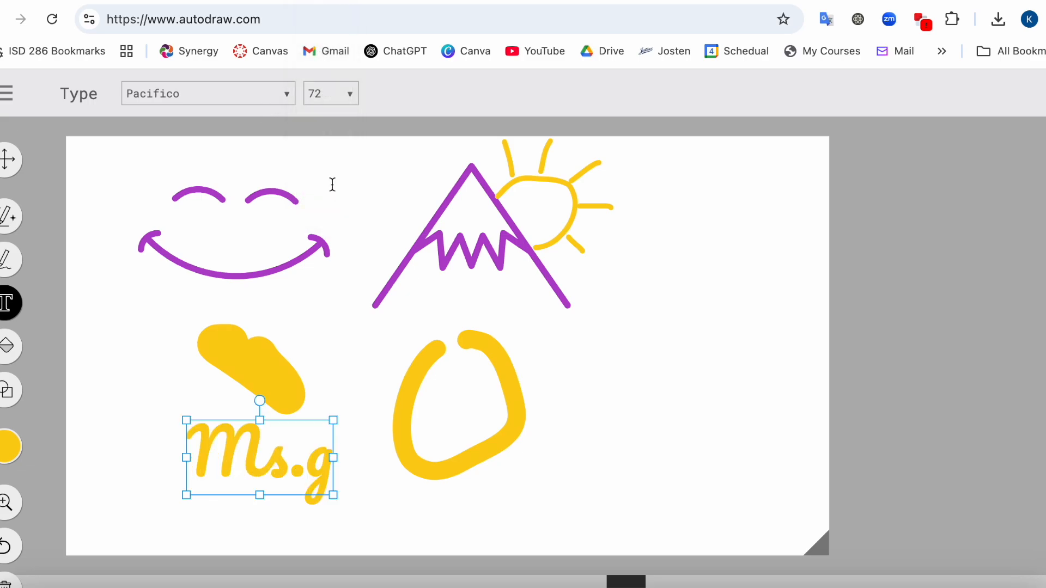
pyautogui.click(3, 455)
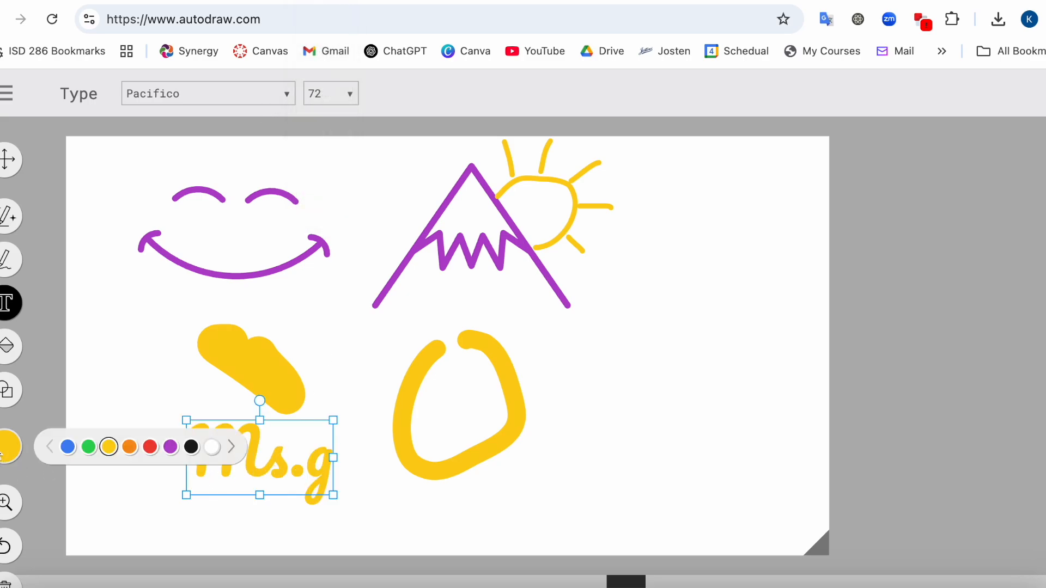
pyautogui.click(170, 446)
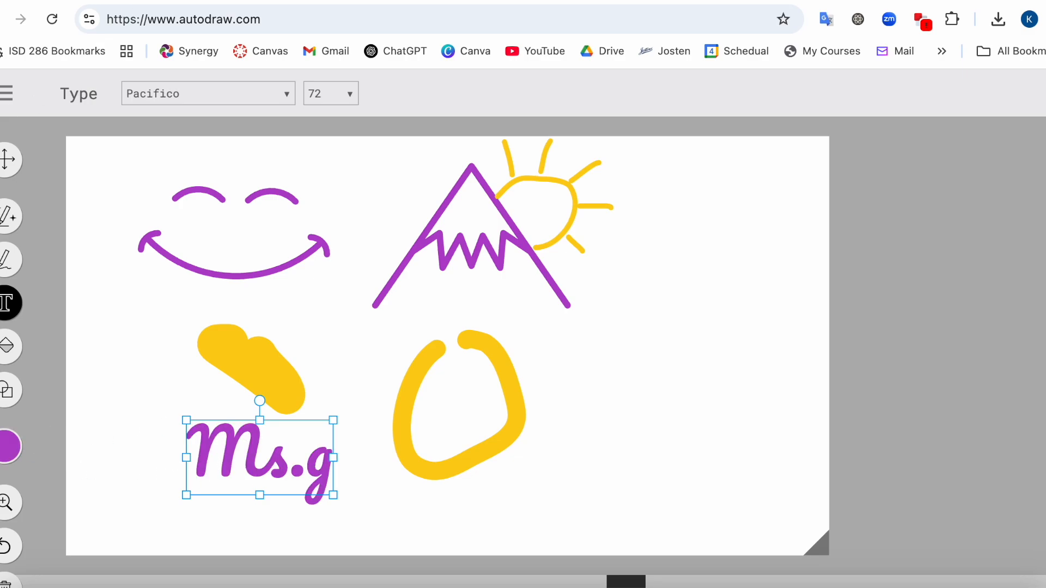
# Step: Move the name text toward the canvas's lower-left corner, shrink it slightly and tilt it a little
pyautogui.click(7, 159)
pyautogui.moveTo(261, 456); pyautogui.dragTo(207, 463)
pyautogui.moveTo(280, 430)
pyautogui.mouseDown()
pyautogui.moveTo(313, 413)
pyautogui.moveTo(266, 434)
pyautogui.mouseUp()
pyautogui.moveTo(207, 412)
pyautogui.mouseDown()
pyautogui.moveTo(197, 404)
pyautogui.moveTo(180, 423)
pyautogui.moveTo(201, 392)
pyautogui.mouseUp()
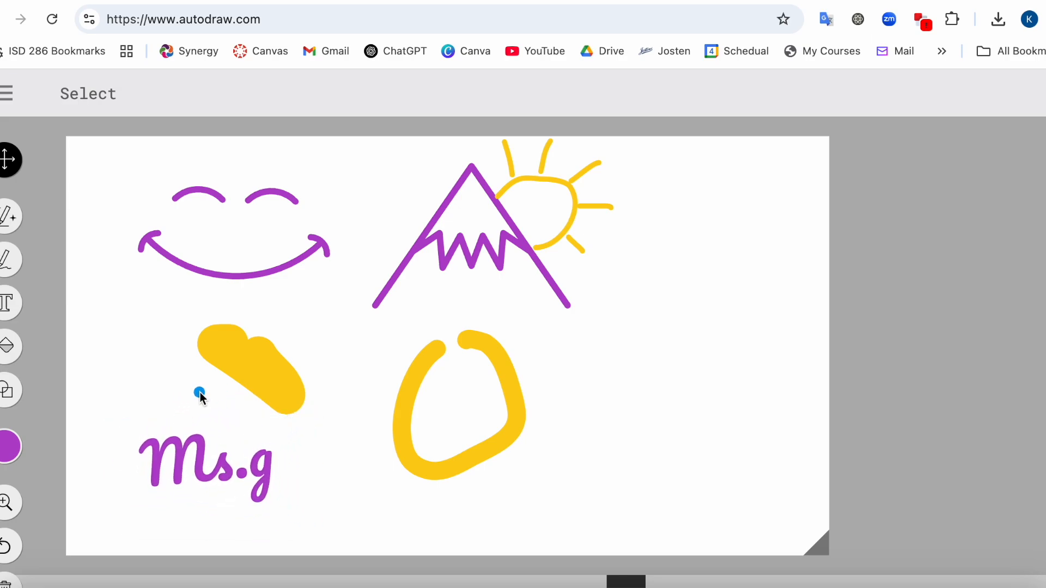
pyautogui.click(372, 450)
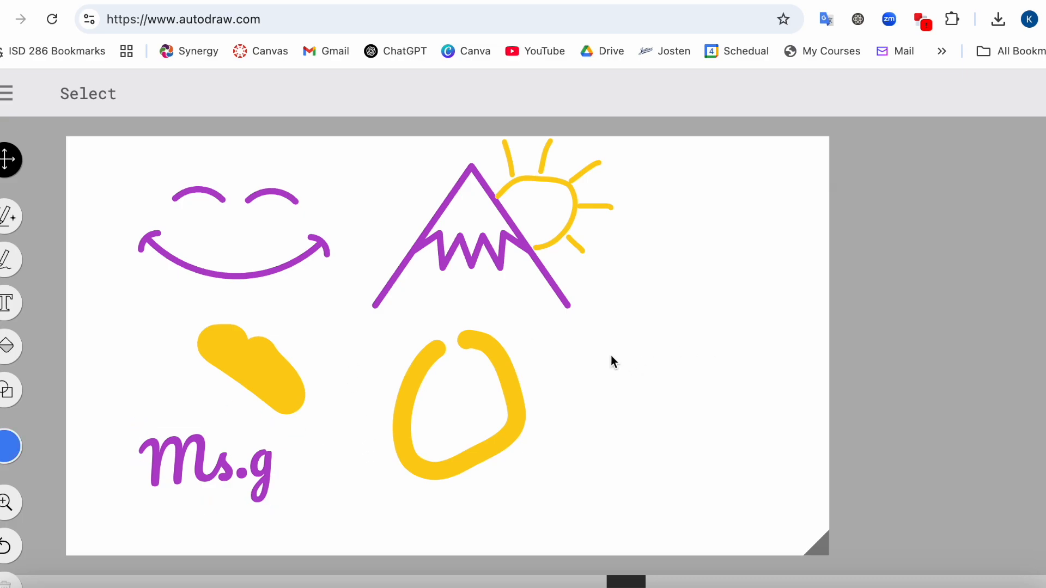
# Step: Shift the yellow ring to the right, the yellow blob to the left and the mountain slightly to the right
pyautogui.moveTo(507, 402); pyautogui.dragTo(551, 401)
pyautogui.moveTo(280, 384); pyautogui.dragTo(233, 380)
pyautogui.moveTo(412, 250)
pyautogui.mouseDown()
pyautogui.moveTo(403, 262)
pyautogui.moveTo(419, 250)
pyautogui.mouseUp()
pyautogui.click(285, 480)
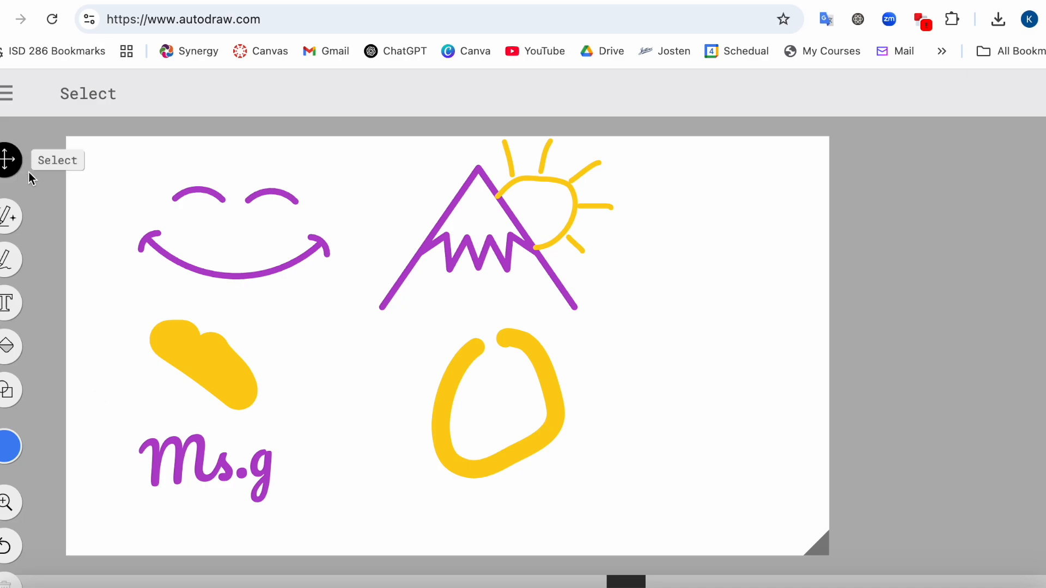
# Step: Recolor the name text yellow and deselect it
pyautogui.click(209, 476)
pyautogui.click(20, 453)
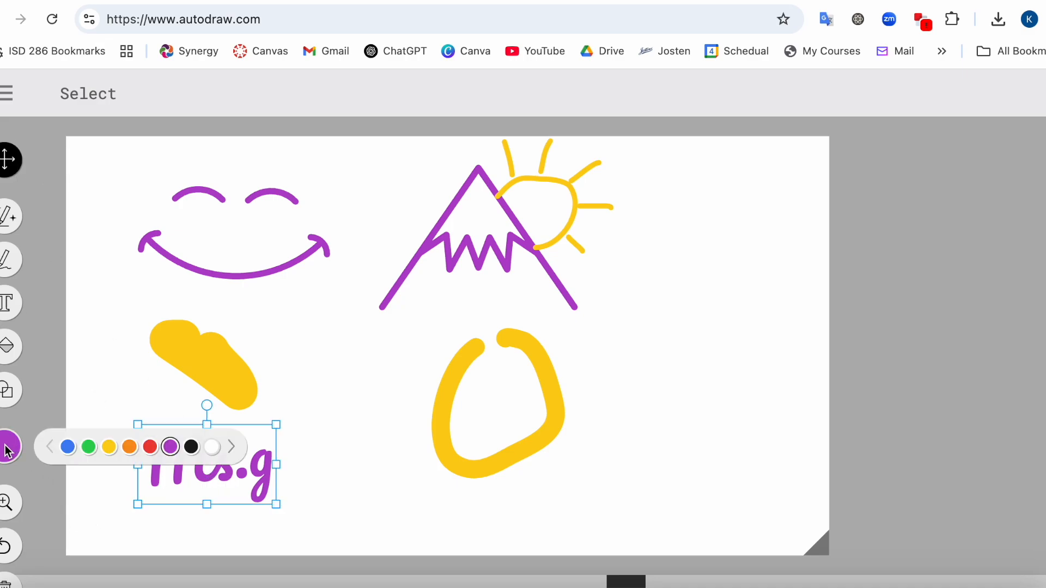
pyautogui.click(111, 448)
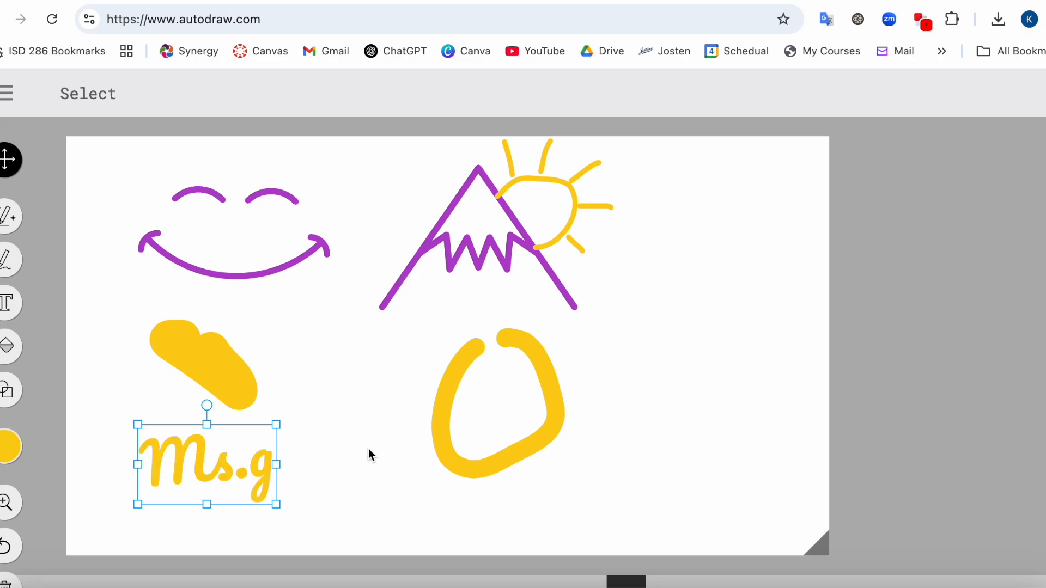
pyautogui.click(380, 485)
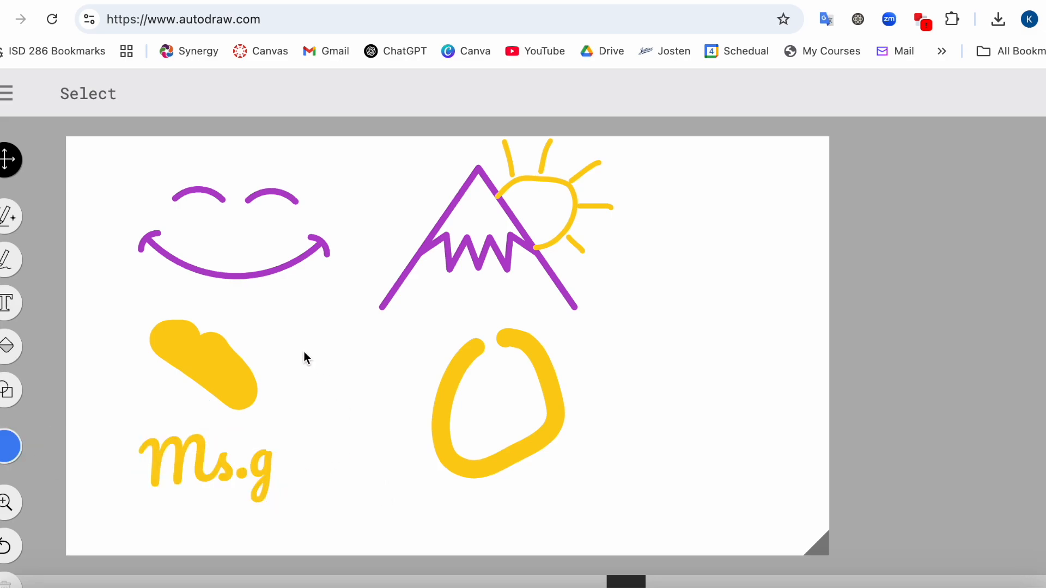
# Step: Fill the mountain's peak with blue and its lower part with green
pyautogui.click(6, 348)
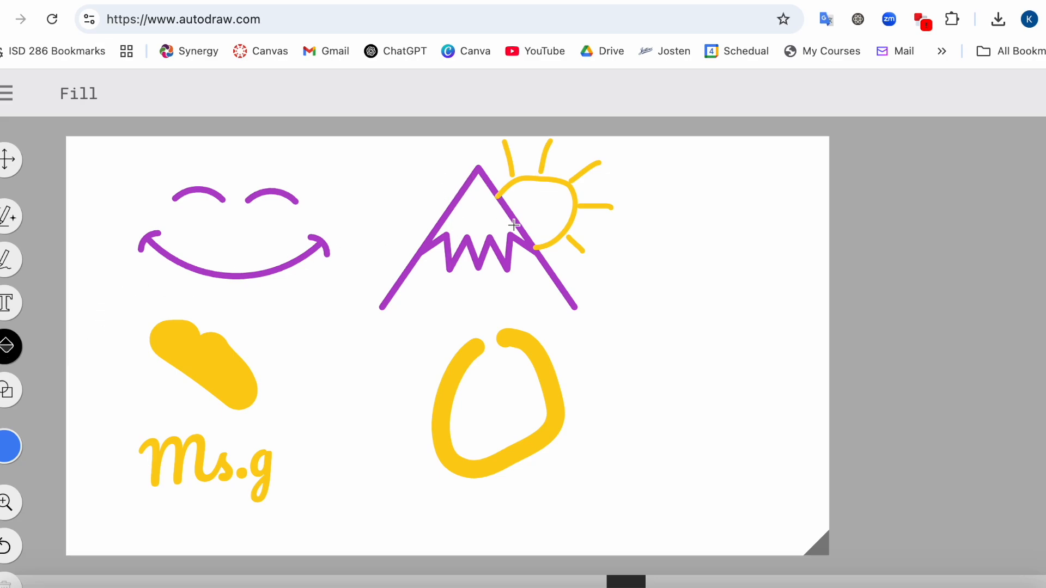
pyautogui.click(10, 447)
pyautogui.click(479, 215)
pyautogui.click(10, 447)
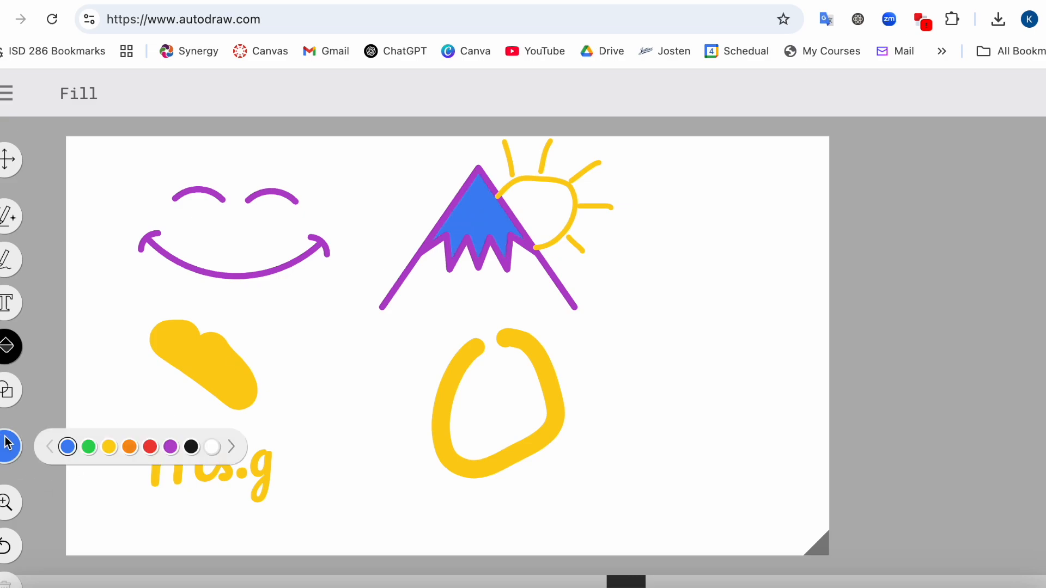
pyautogui.click(89, 448)
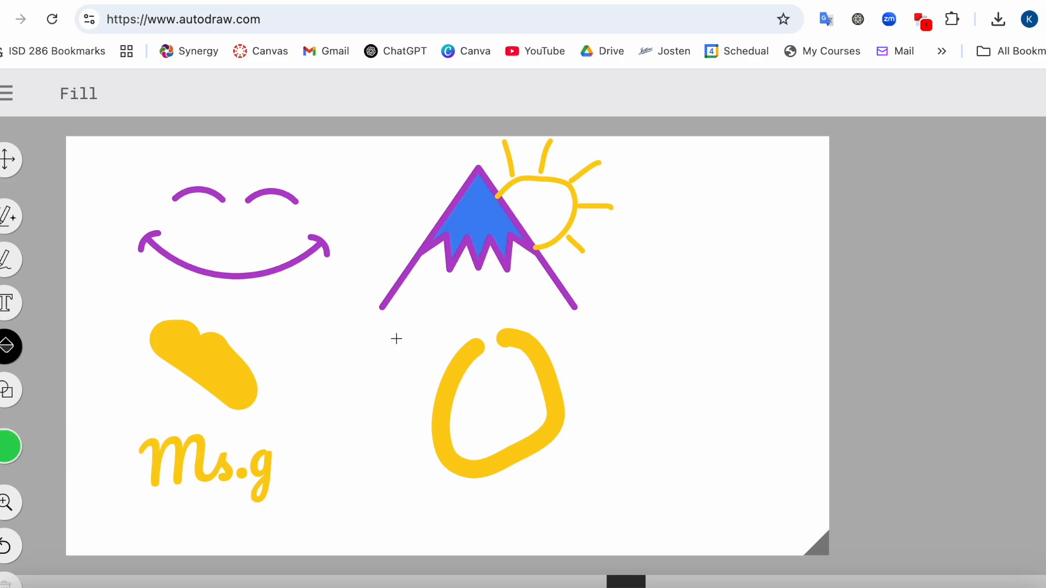
pyautogui.click(424, 280)
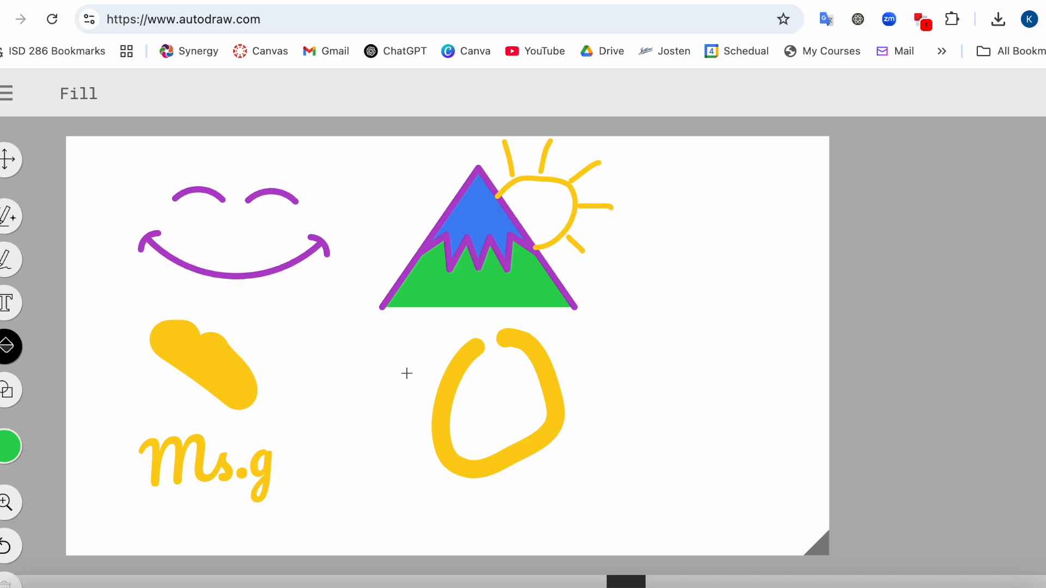
# Step: Try filling the canvas background with yellow and undo the fill
pyautogui.click(10, 455)
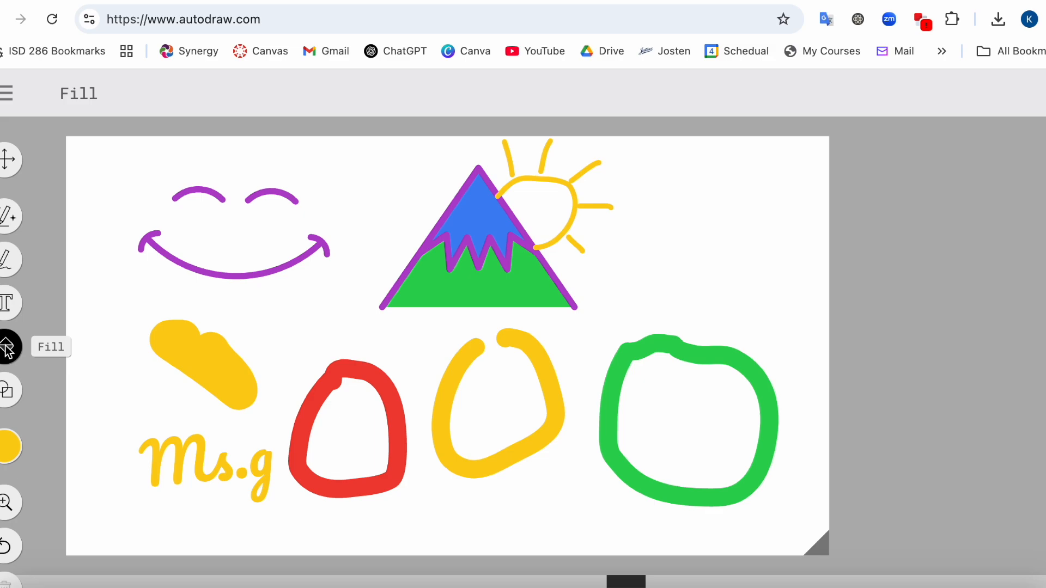
pyautogui.click(7, 450)
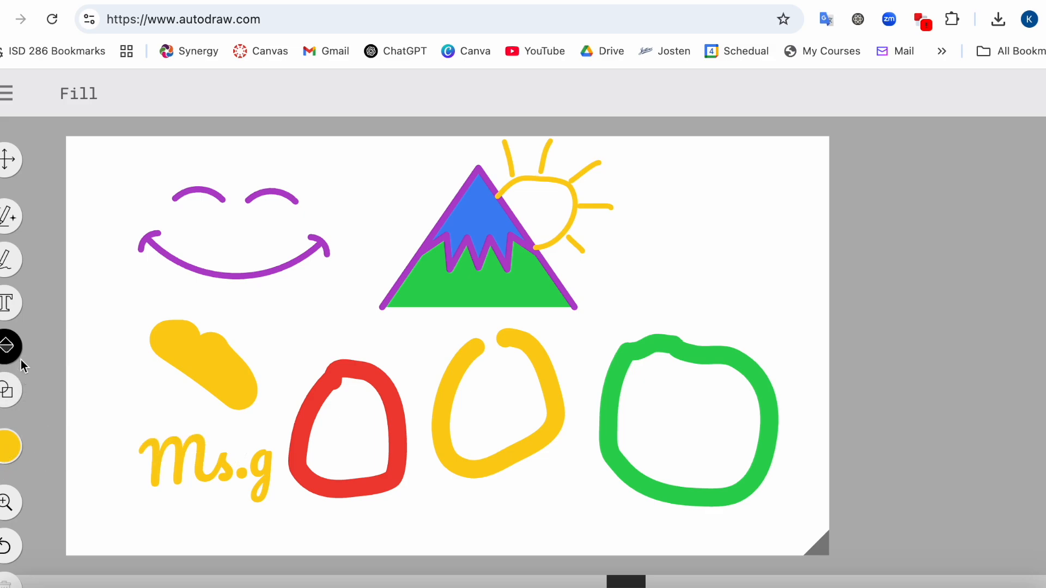
pyautogui.moveTo(8, 446)
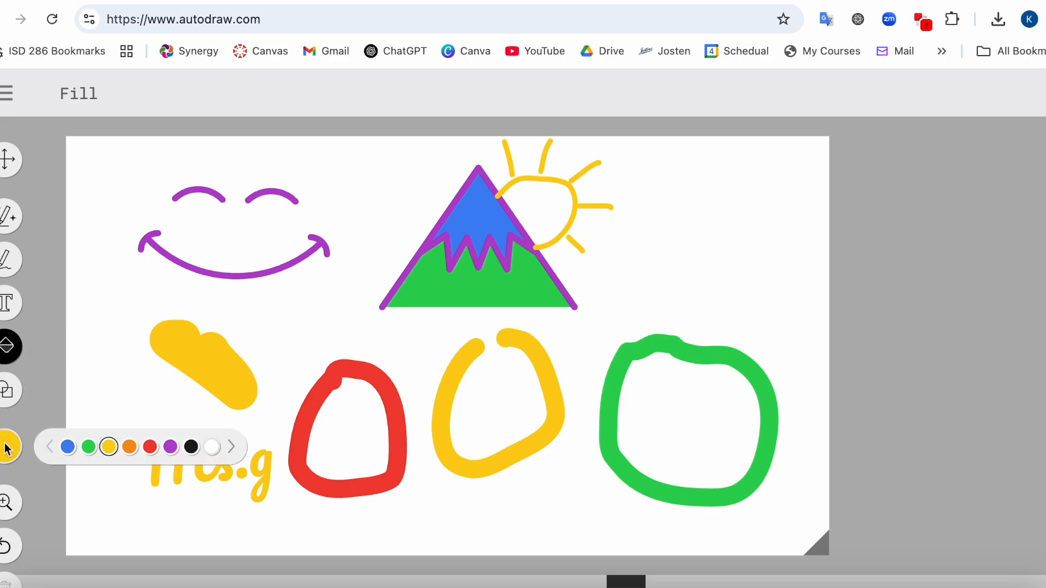
pyautogui.click(679, 251)
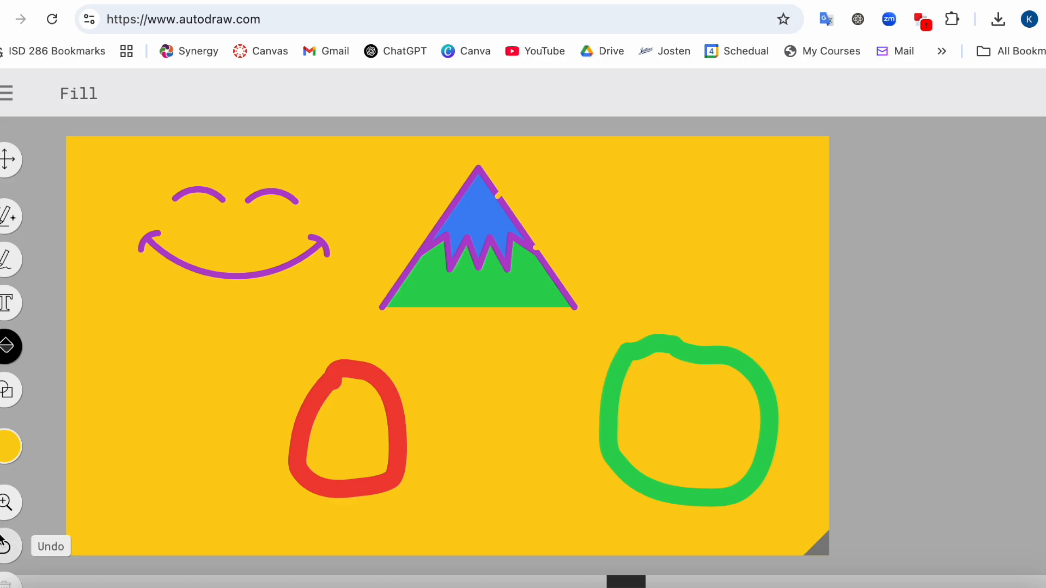
pyautogui.click(3, 547)
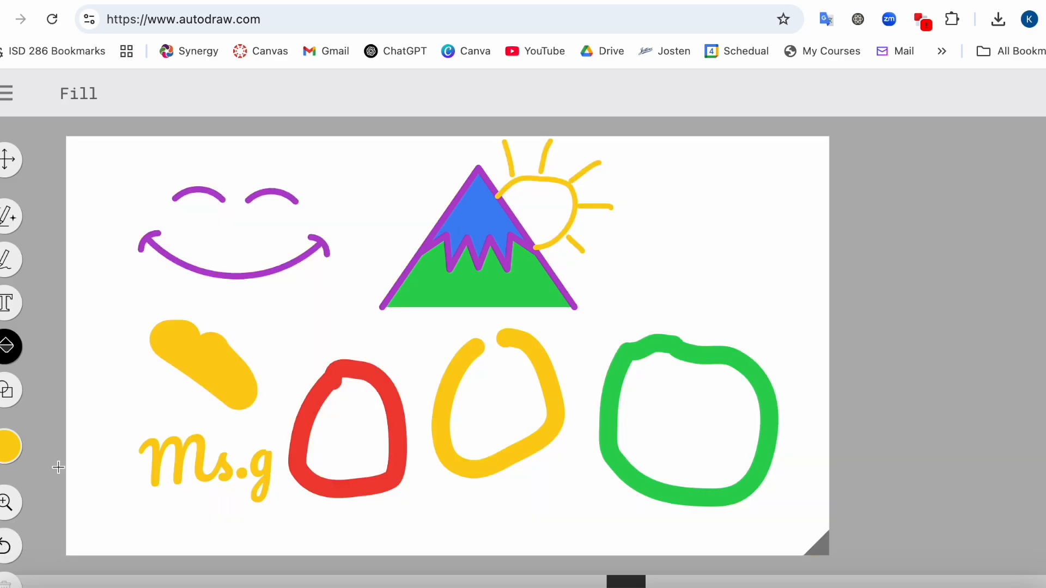
# Step: Undo the red ring beside the name text and fill the canvas background with red
pyautogui.click(9, 547)
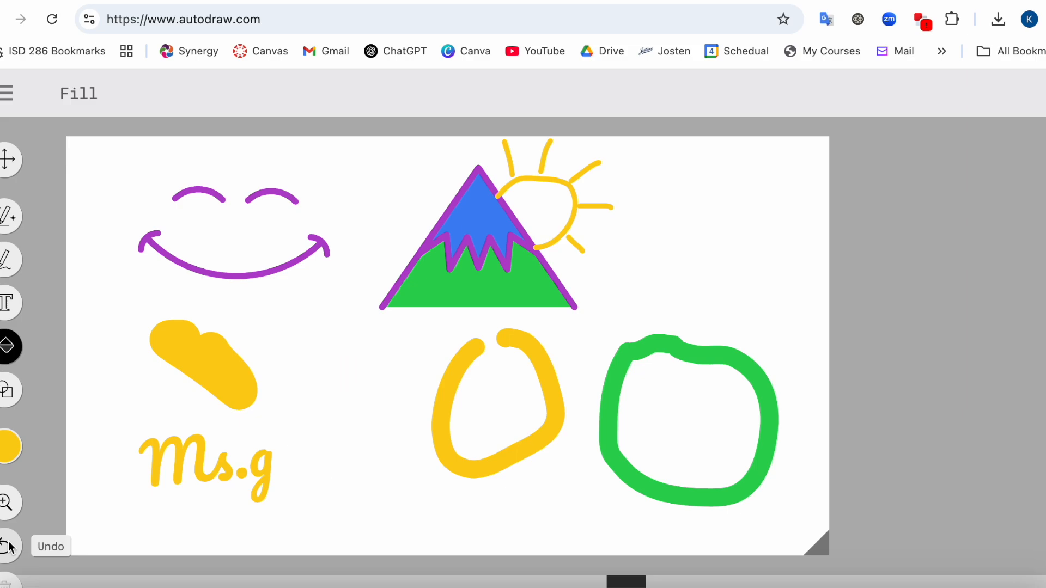
pyautogui.click(8, 452)
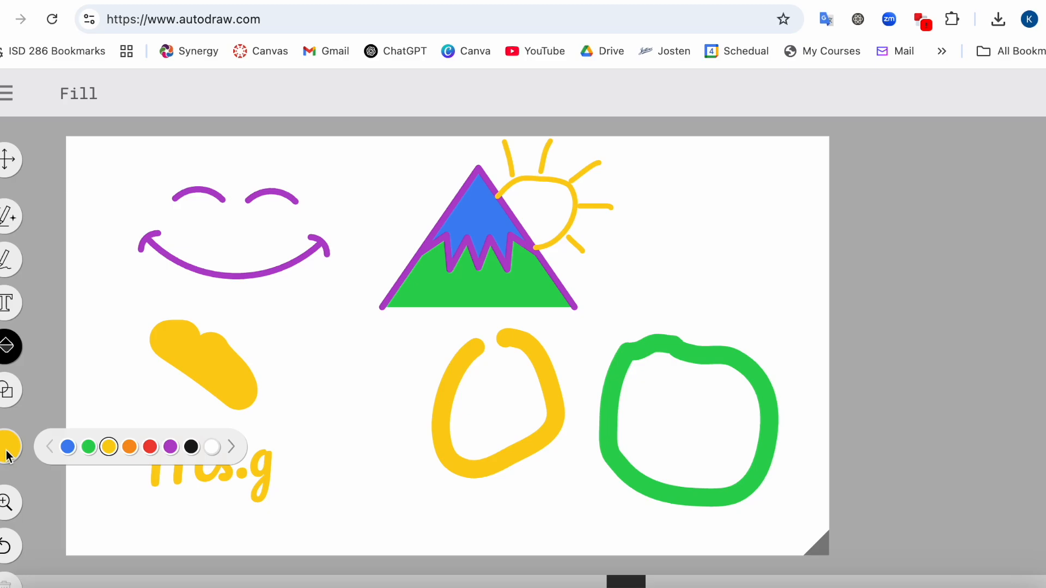
pyautogui.click(150, 446)
pyautogui.click(362, 453)
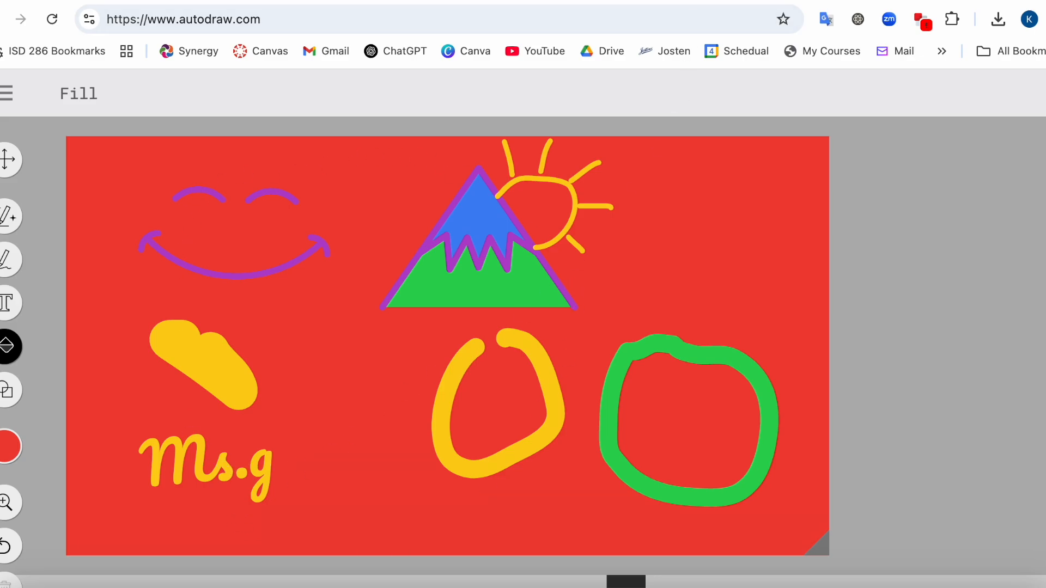
# Step: Draw a black rectangle as a frame around the name text with the Shape tool
pyautogui.click(7, 391)
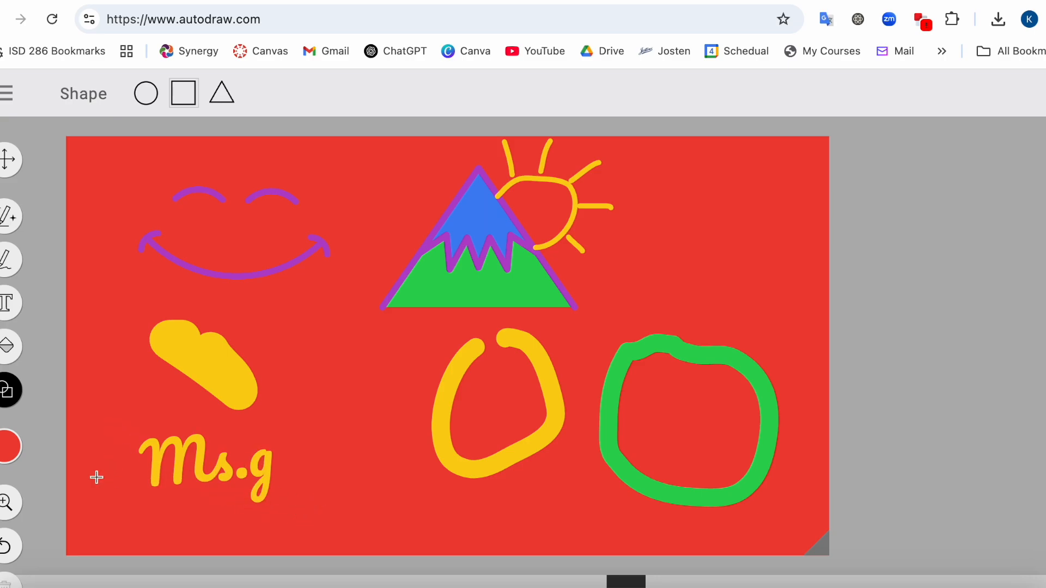
pyautogui.click(3, 448)
pyautogui.moveTo(12, 446)
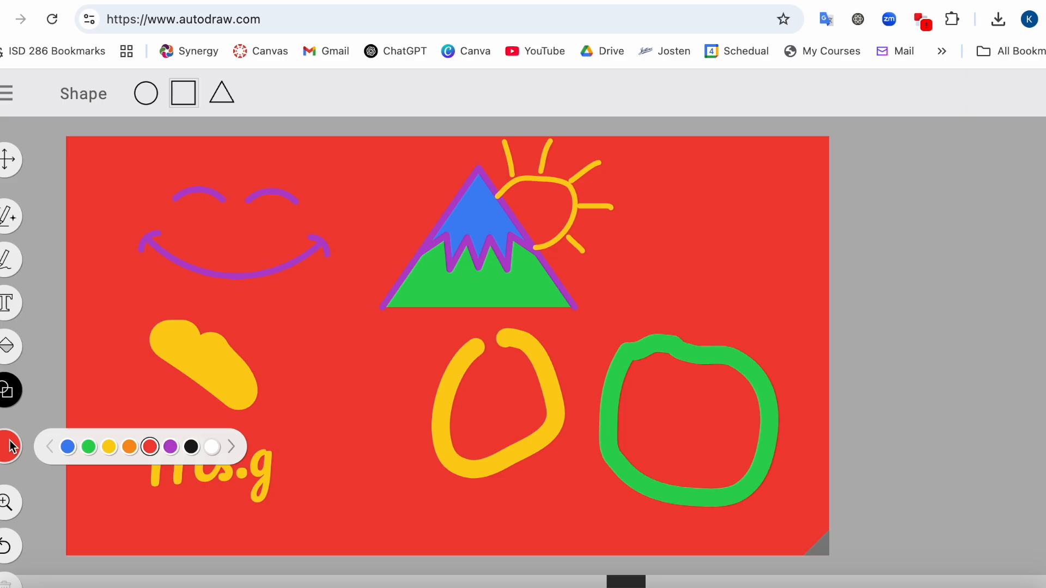
pyautogui.click(191, 447)
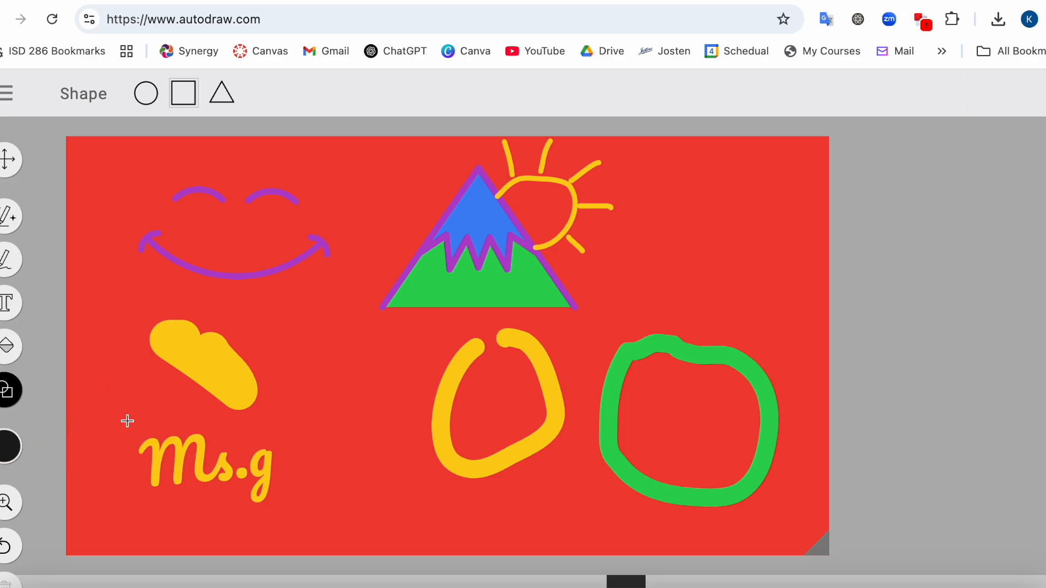
pyautogui.moveTo(120, 422)
pyautogui.mouseDown()
pyautogui.moveTo(231, 518)
pyautogui.moveTo(306, 517)
pyautogui.mouseUp()
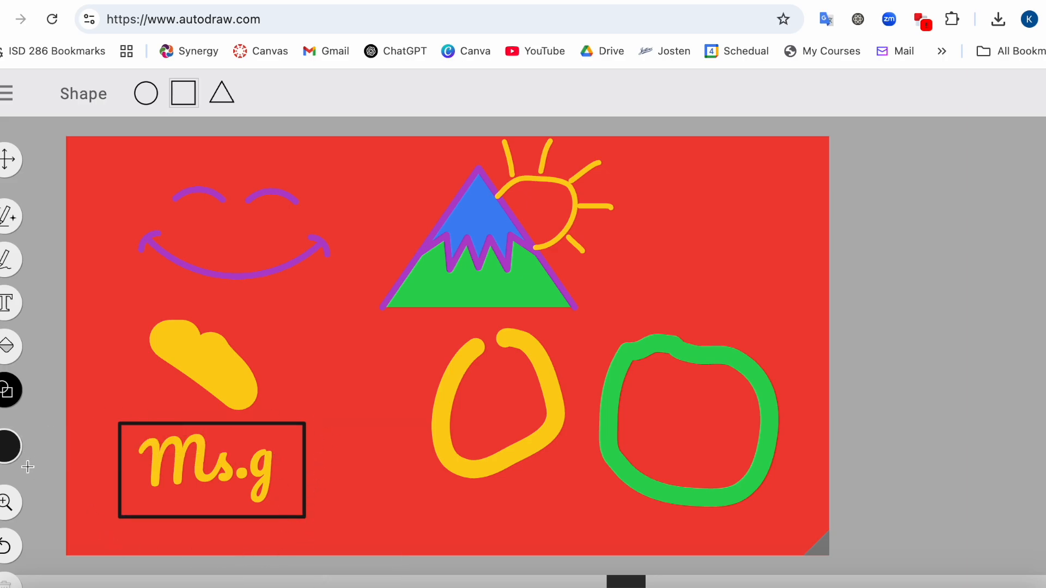
# Step: Inspect the drawing at 150% and 200% zoom and return the view to 100%
pyautogui.scroll(-1, 27, 467)
pyautogui.scroll(1, 136, 475)
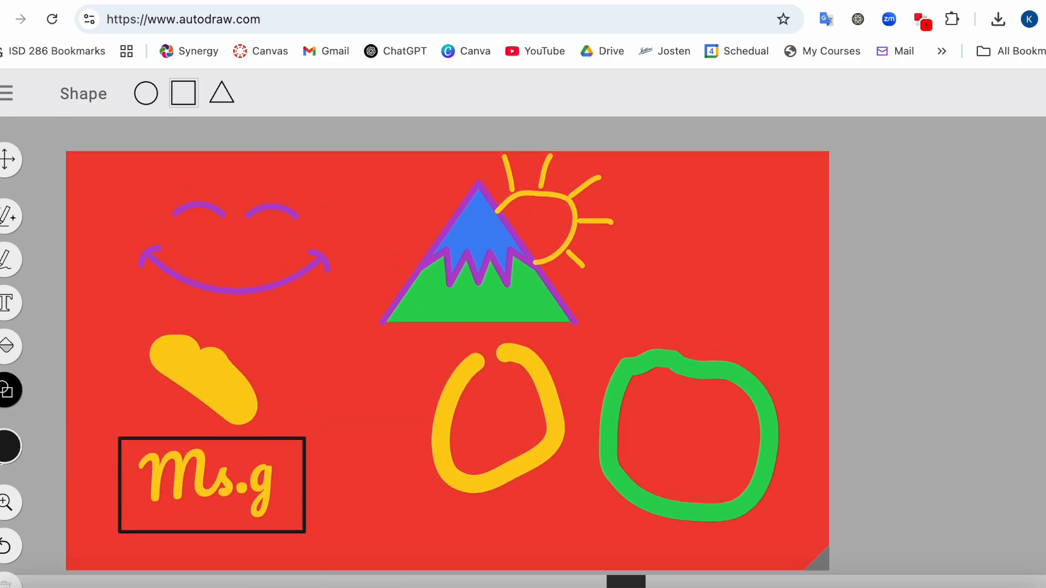
pyautogui.scroll(-1, 8, 502)
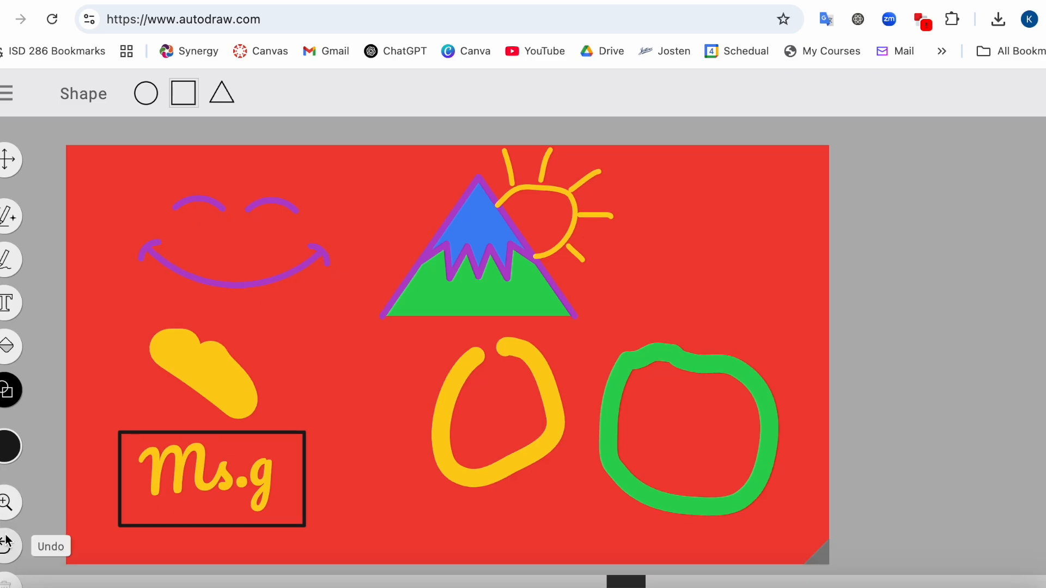
pyautogui.click(6, 503)
pyautogui.click(392, 391)
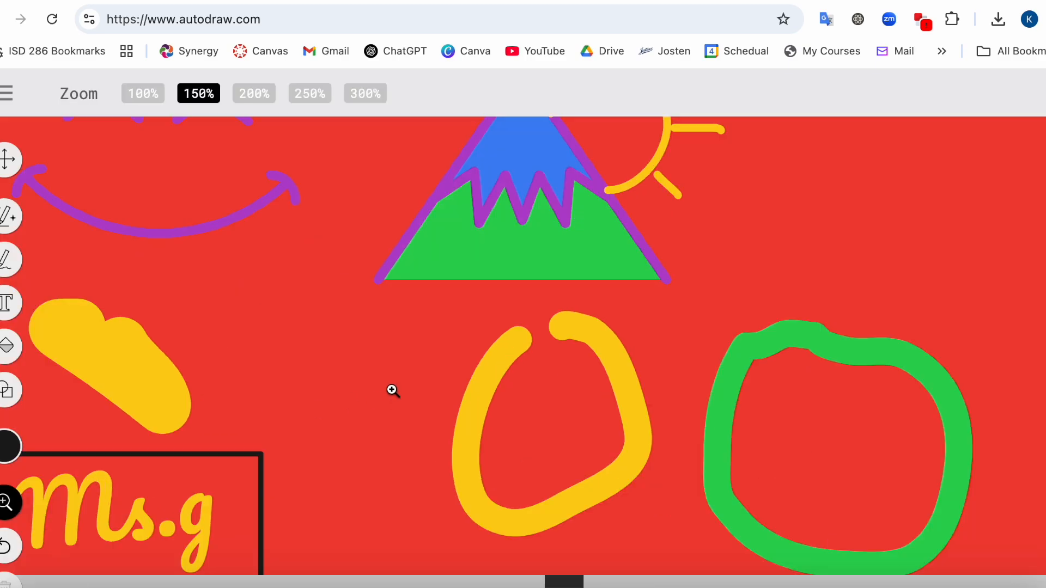
pyautogui.click(419, 387)
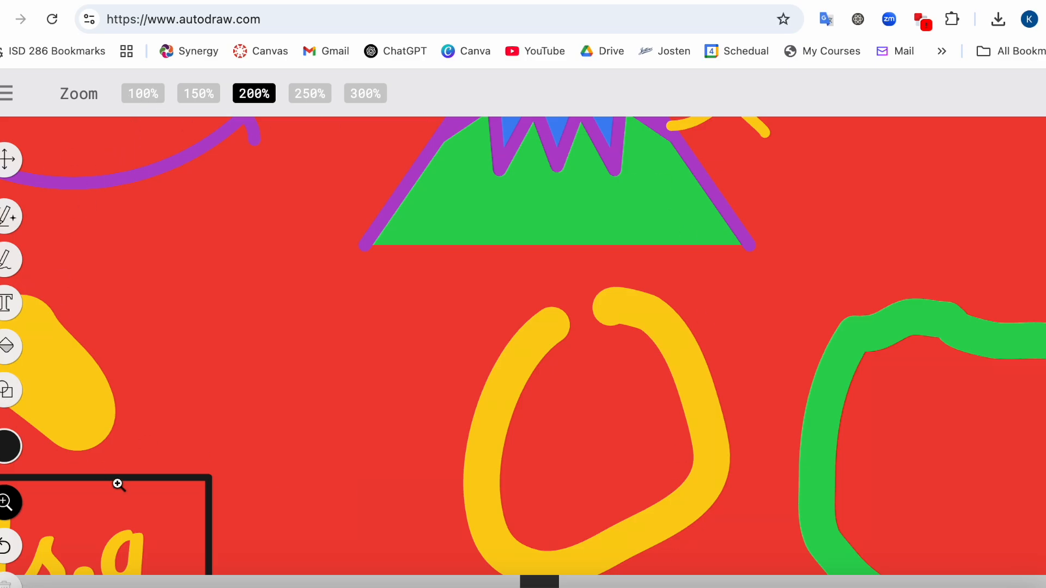
pyautogui.click(136, 94)
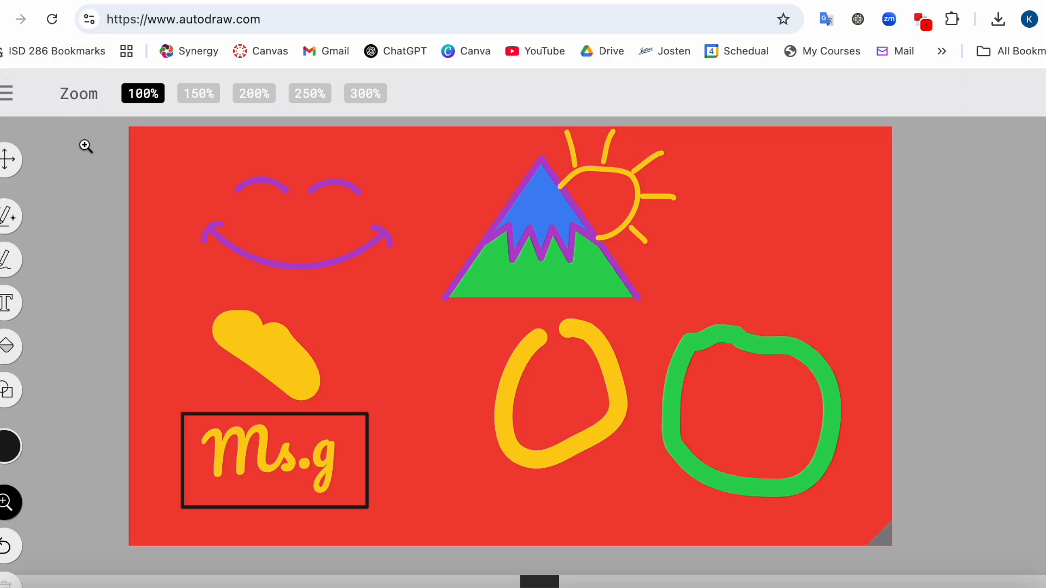
# Step: Shift the yellow blob above the name text slightly up and to the right, and delete it
pyautogui.click(8, 159)
pyautogui.moveTo(266, 358); pyautogui.dragTo(300, 345)
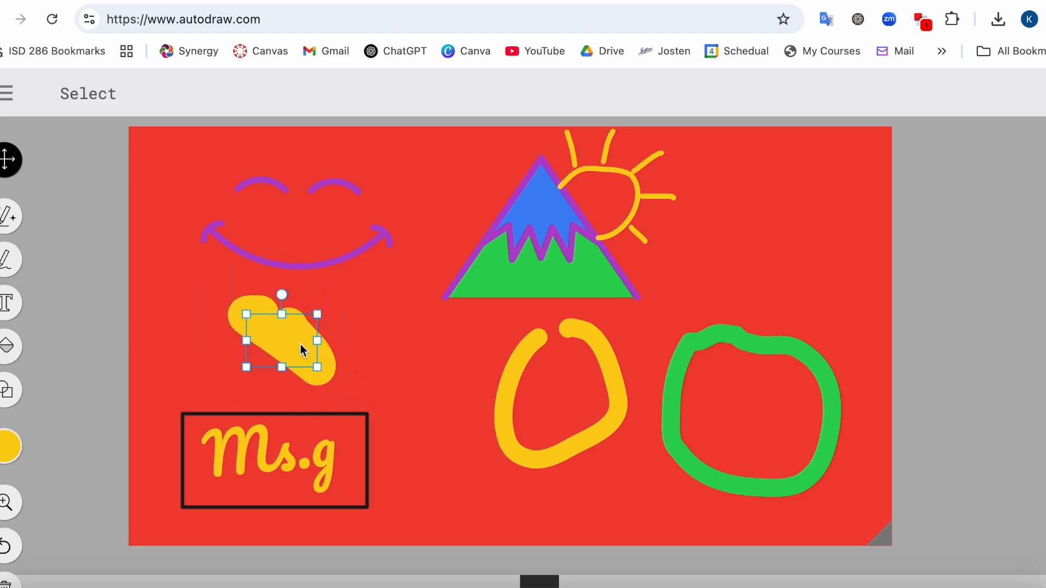
pyautogui.click(8, 582)
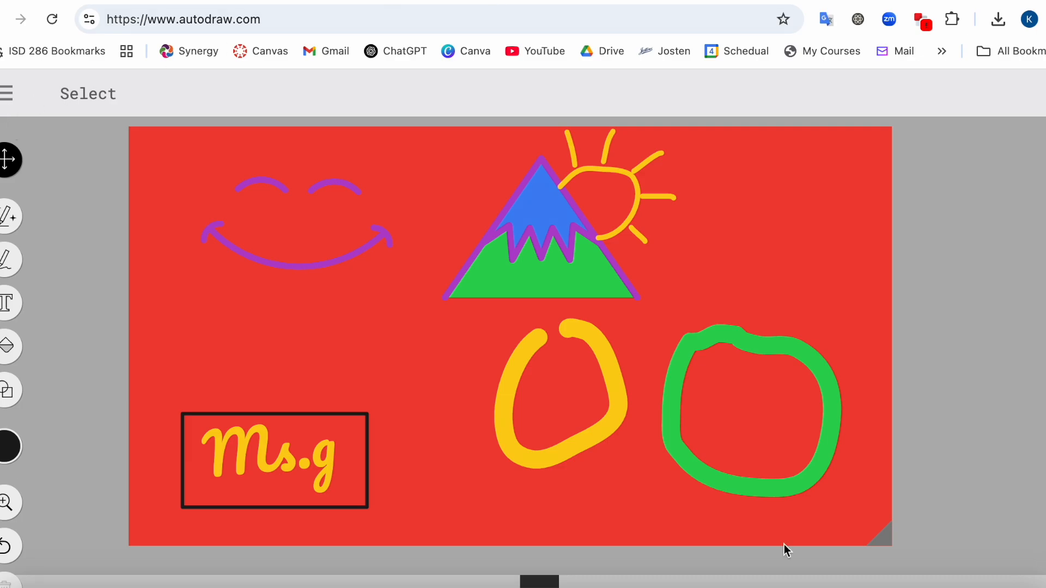
# Step: Download the finished drawing as a PNG image
pyautogui.click(4, 93)
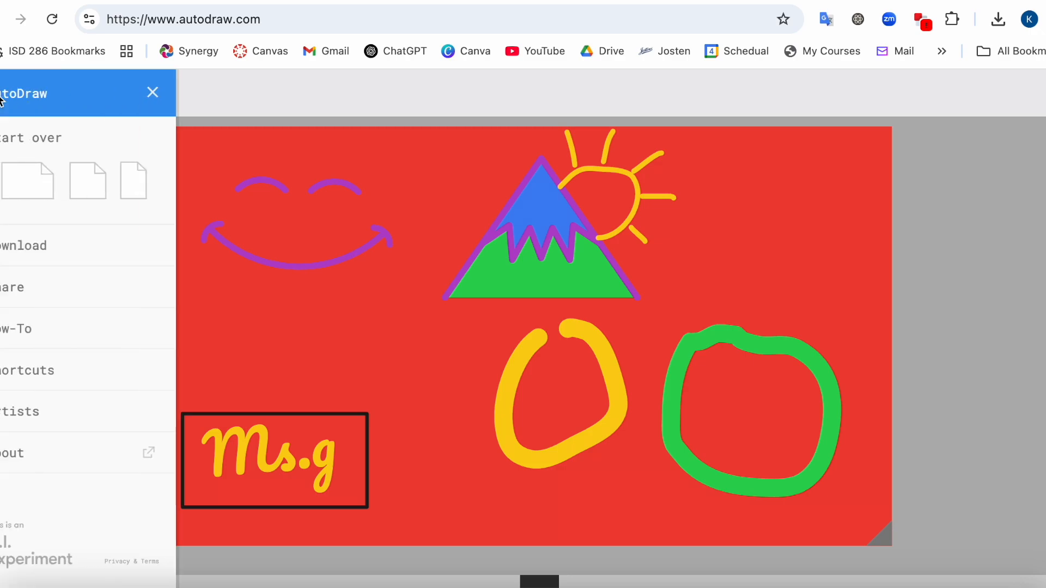
pyautogui.click(45, 245)
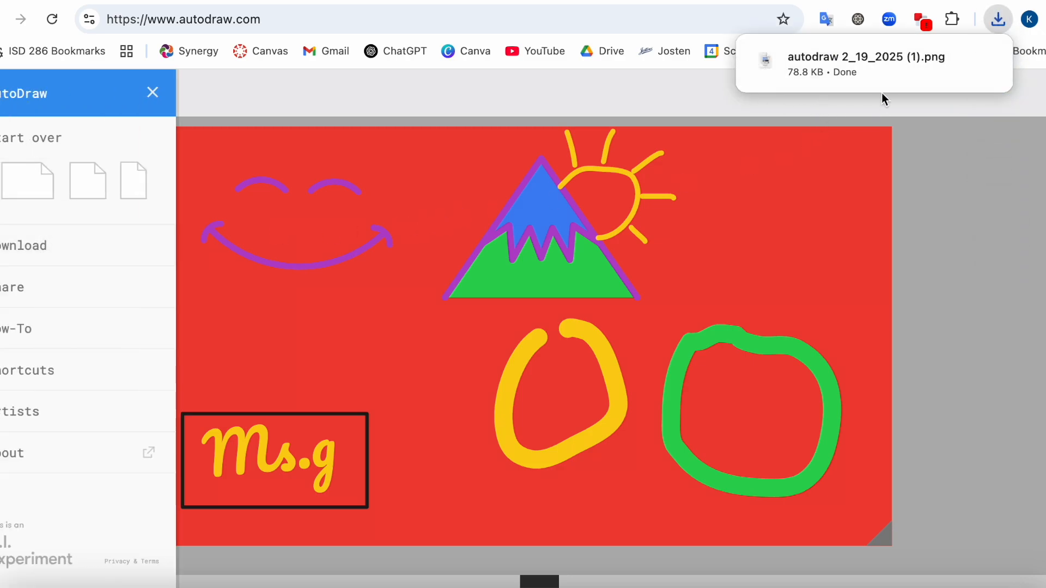